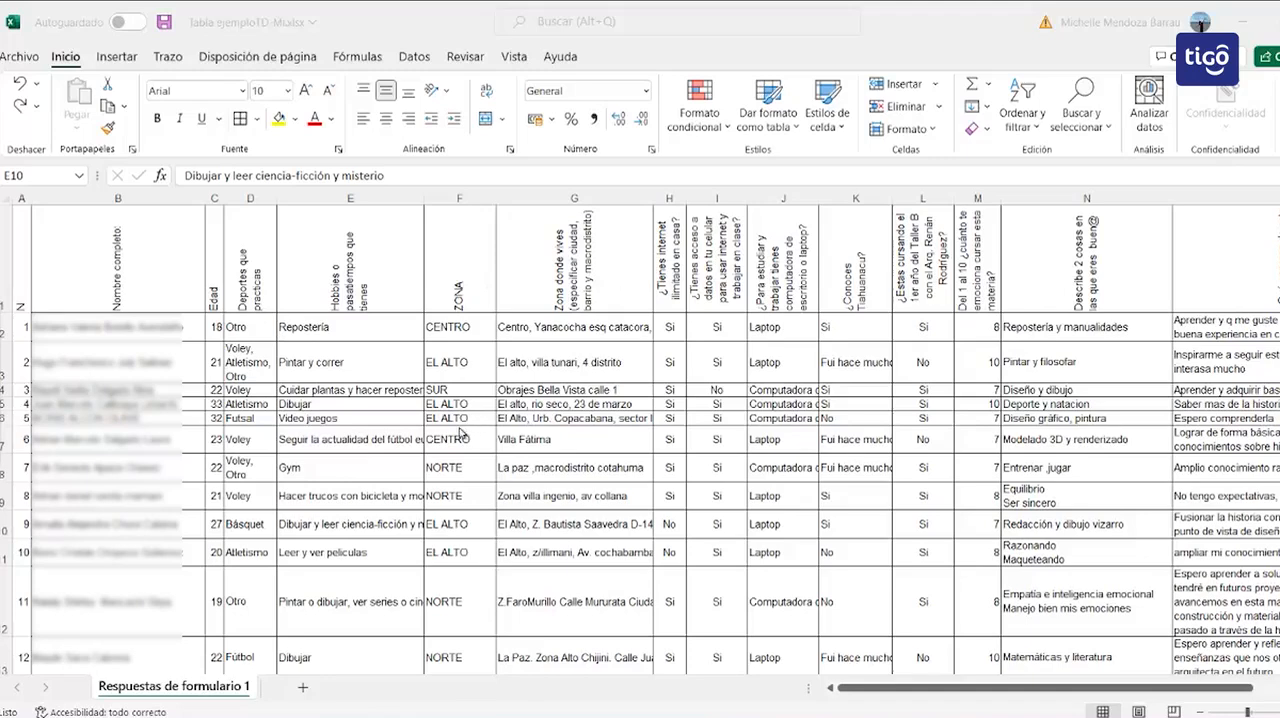
# Step: Insert a pivot table from the survey responses on a new worksheet and widen its field list
pyautogui.click(456, 441)
pyautogui.click(456, 441)
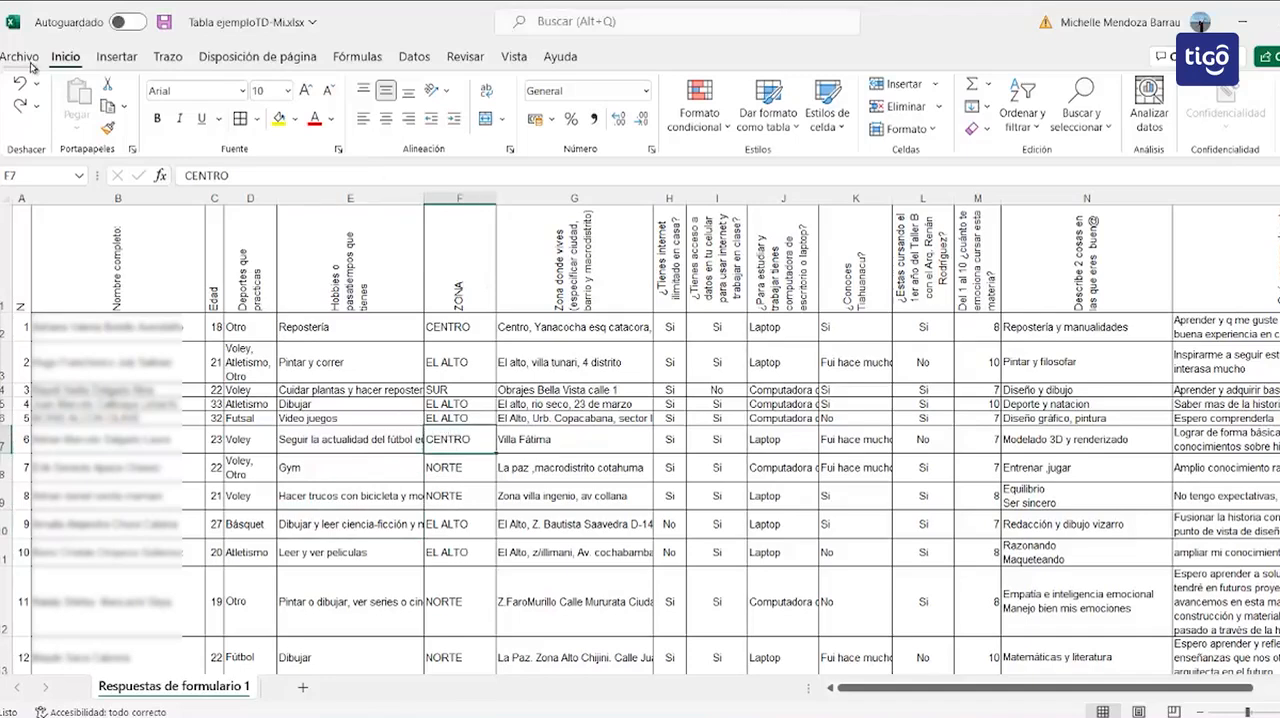
pyautogui.click(120, 60)
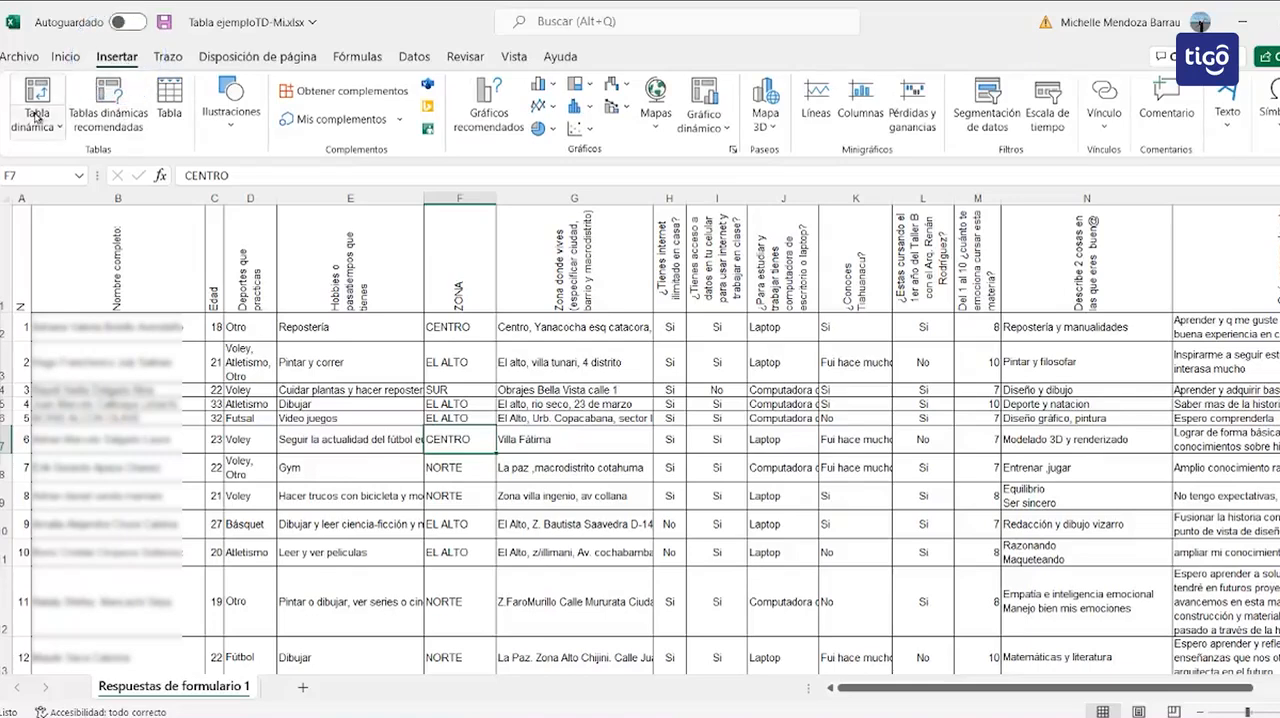
pyautogui.click(35, 117)
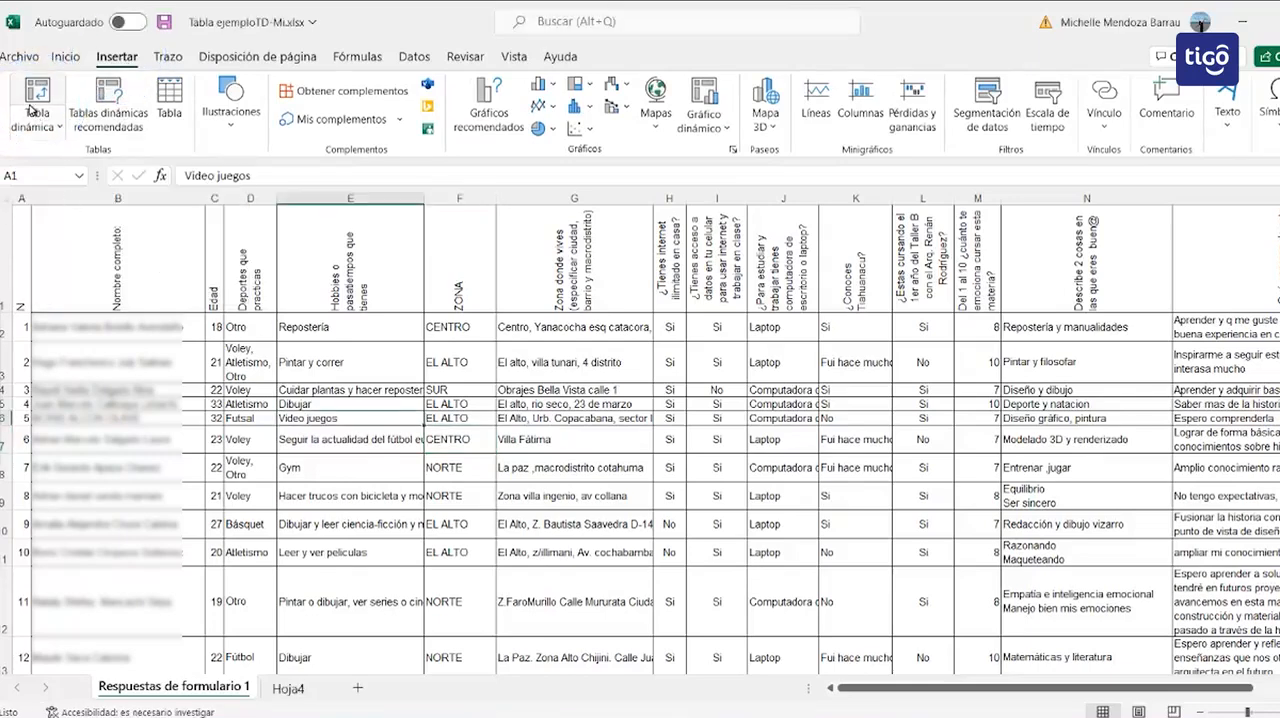
pyautogui.click(36, 112)
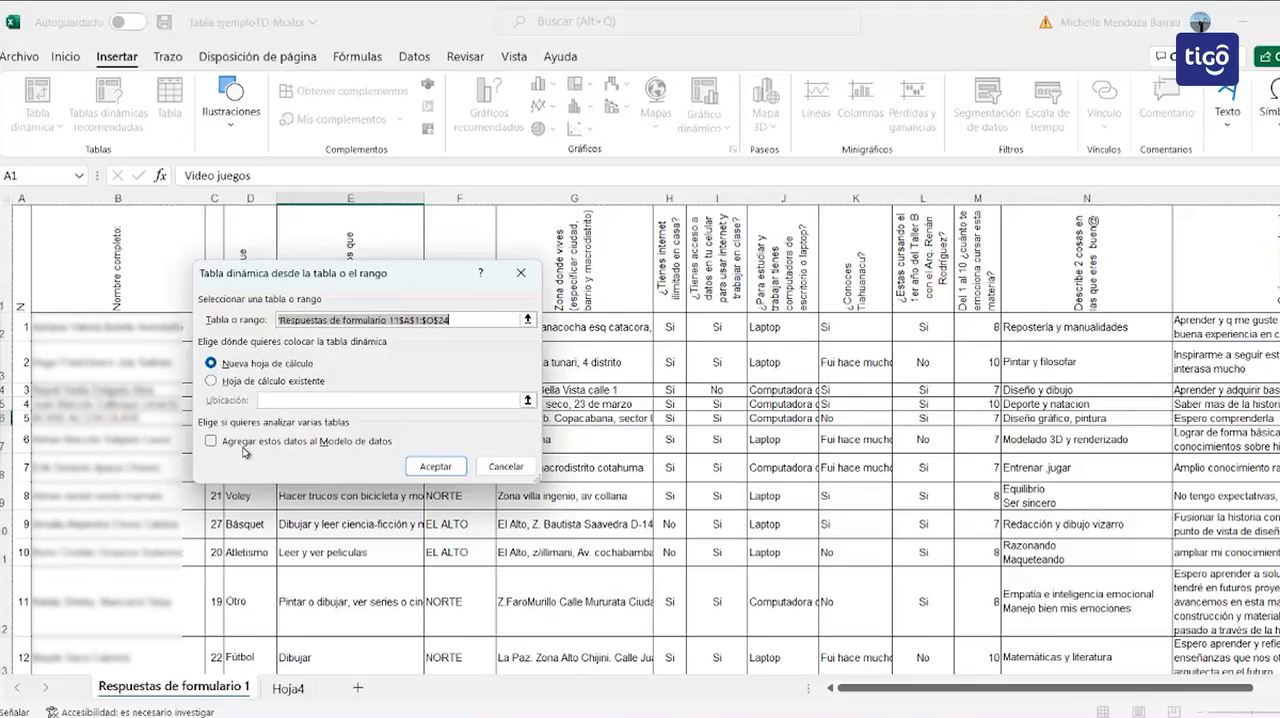
pyautogui.click(435, 468)
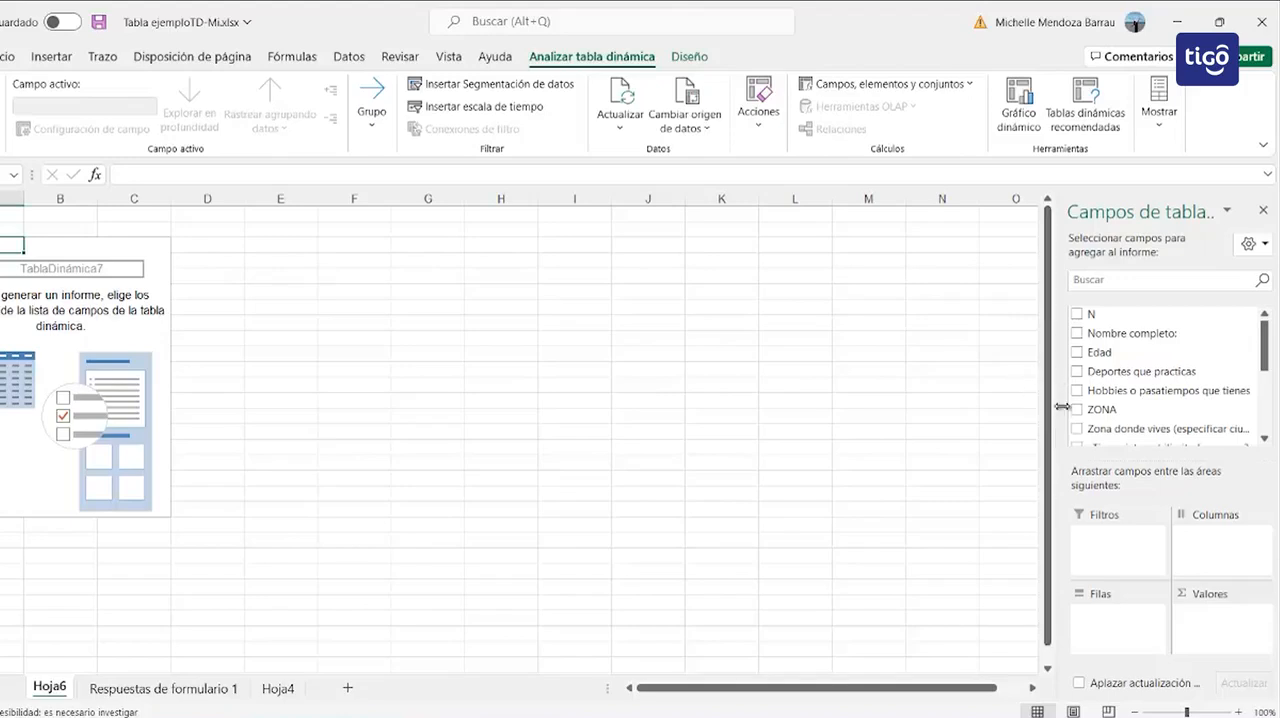
pyautogui.moveTo(1056, 406); pyautogui.dragTo(446, 476)
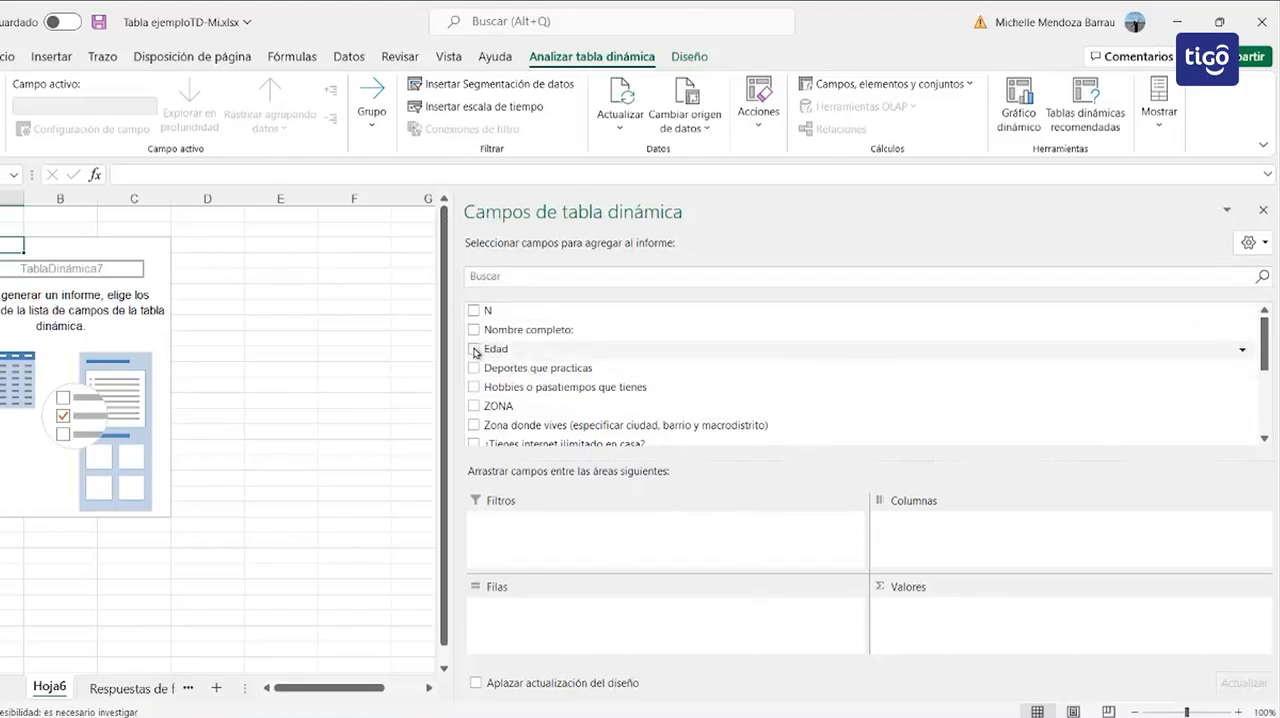
# Step: Add Edad to the pivot table's rows and values, summarising the value field by Contar números
pyautogui.moveTo(497, 352); pyautogui.dragTo(501, 609)
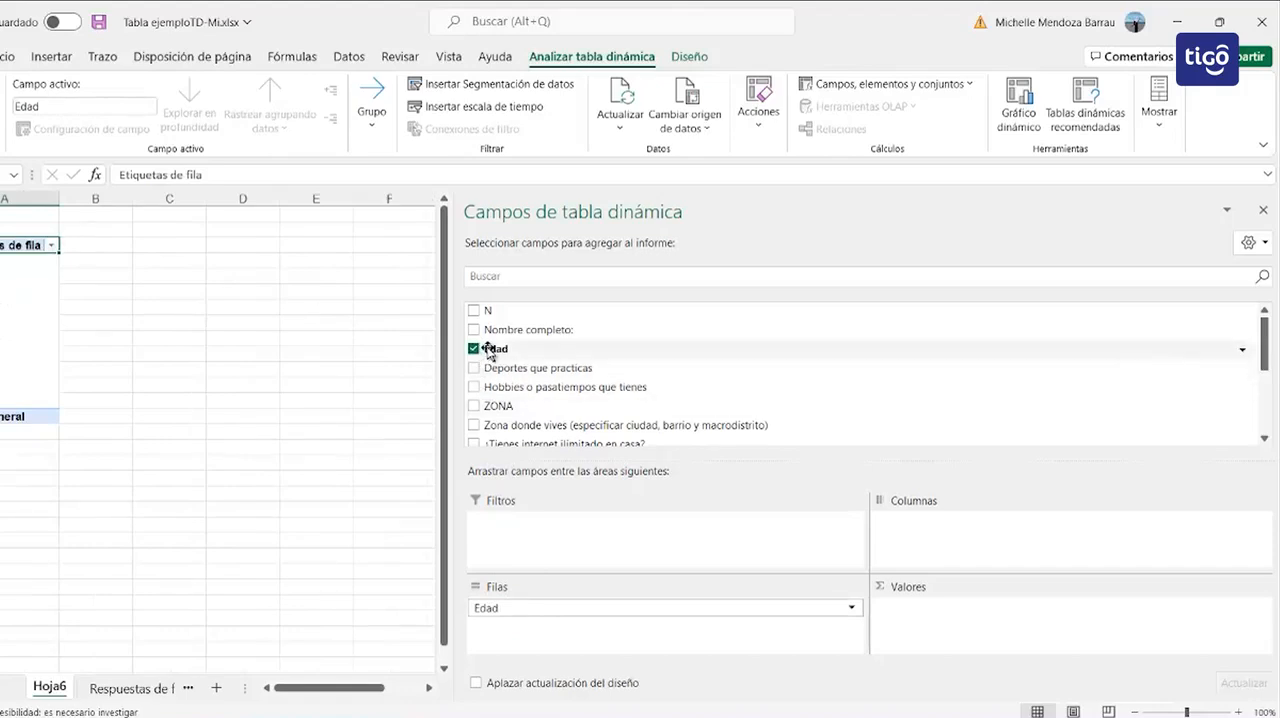
pyautogui.moveTo(490, 352); pyautogui.dragTo(975, 610)
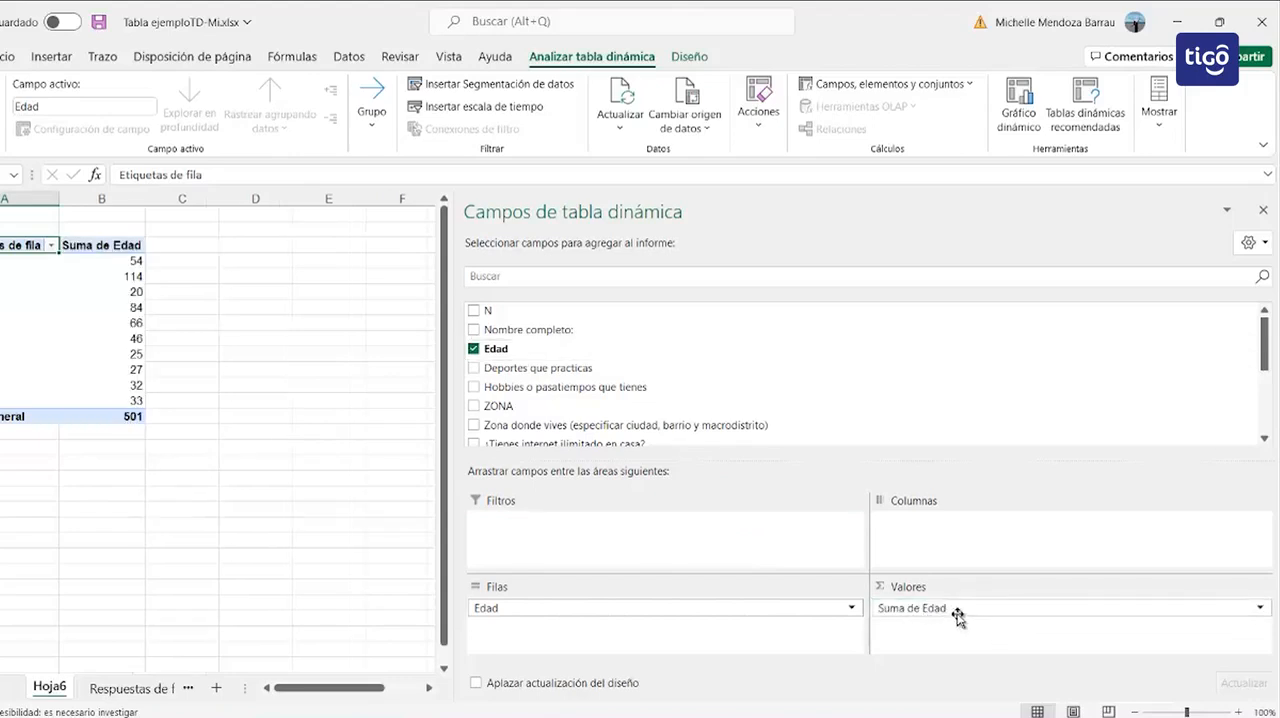
pyautogui.click(1258, 609)
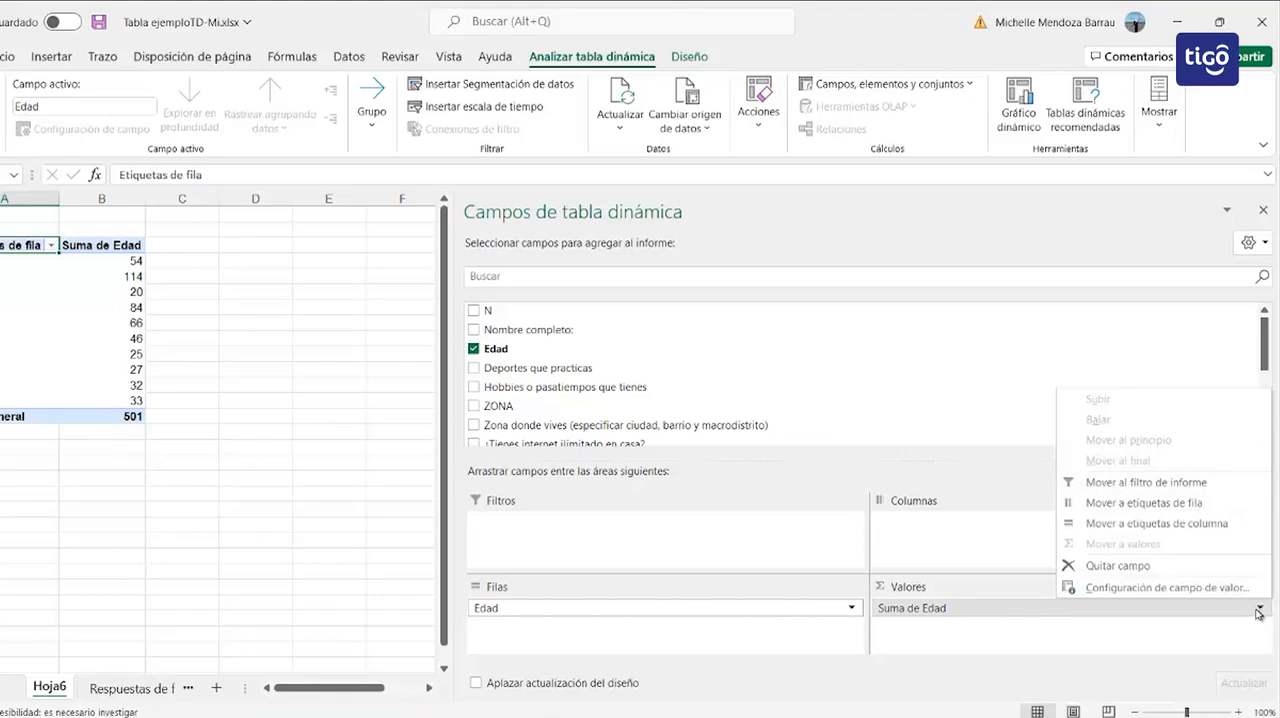
pyautogui.click(1183, 588)
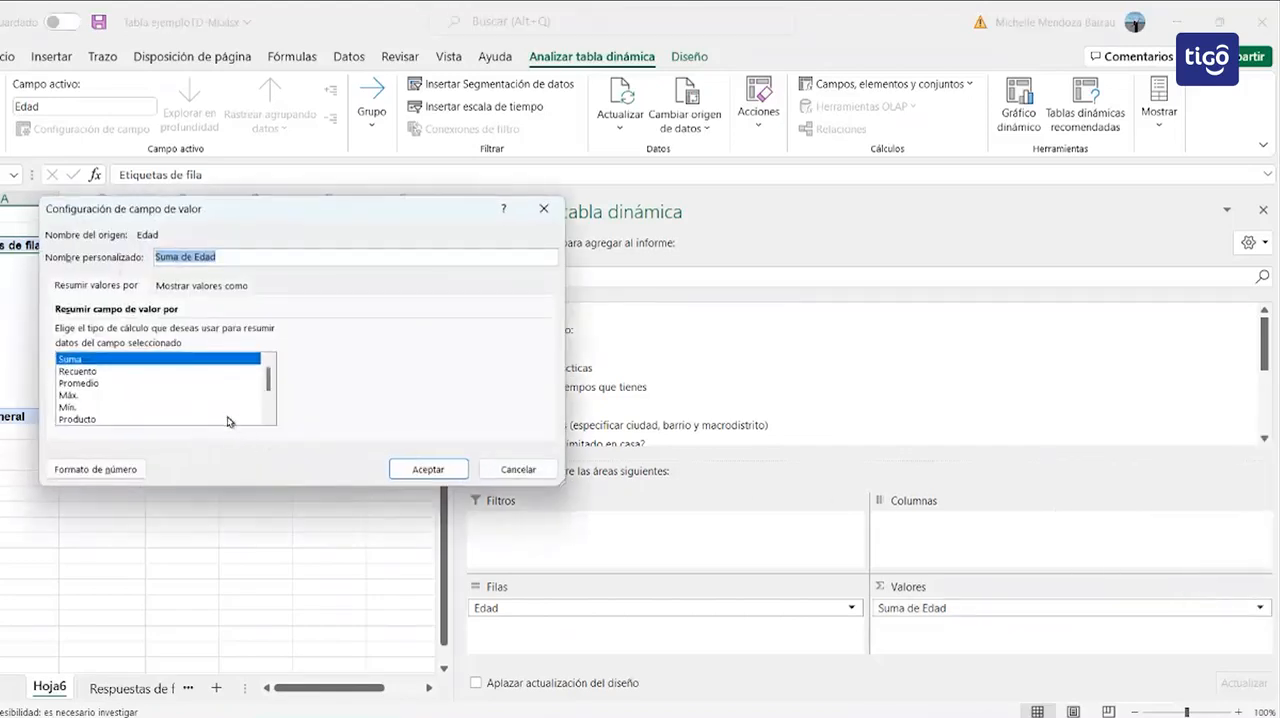
pyautogui.click(268, 418)
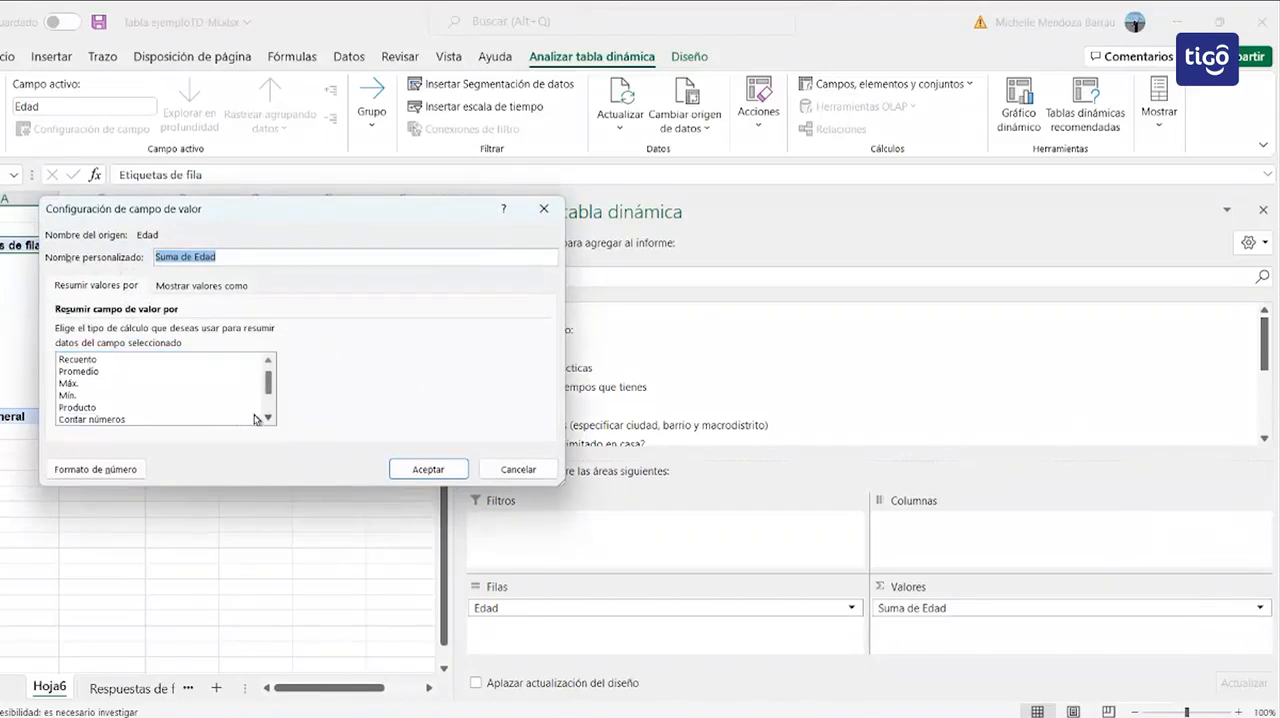
pyautogui.click(268, 418)
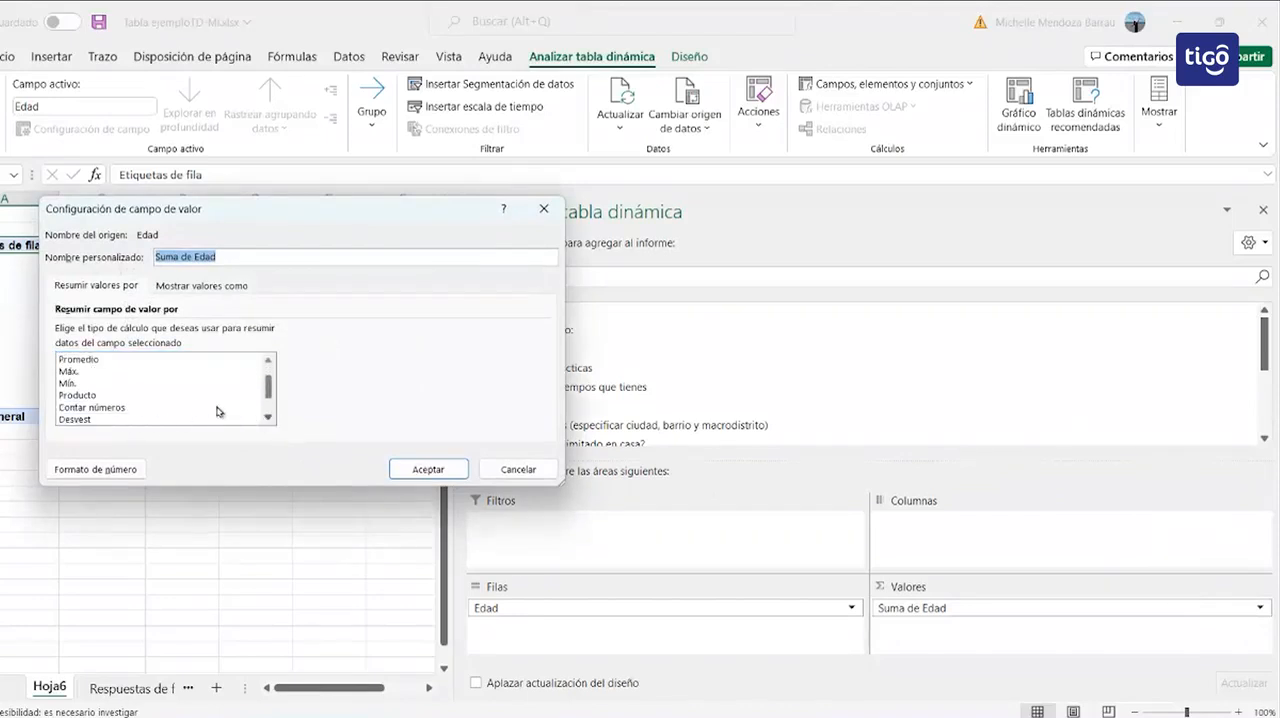
pyautogui.click(162, 407)
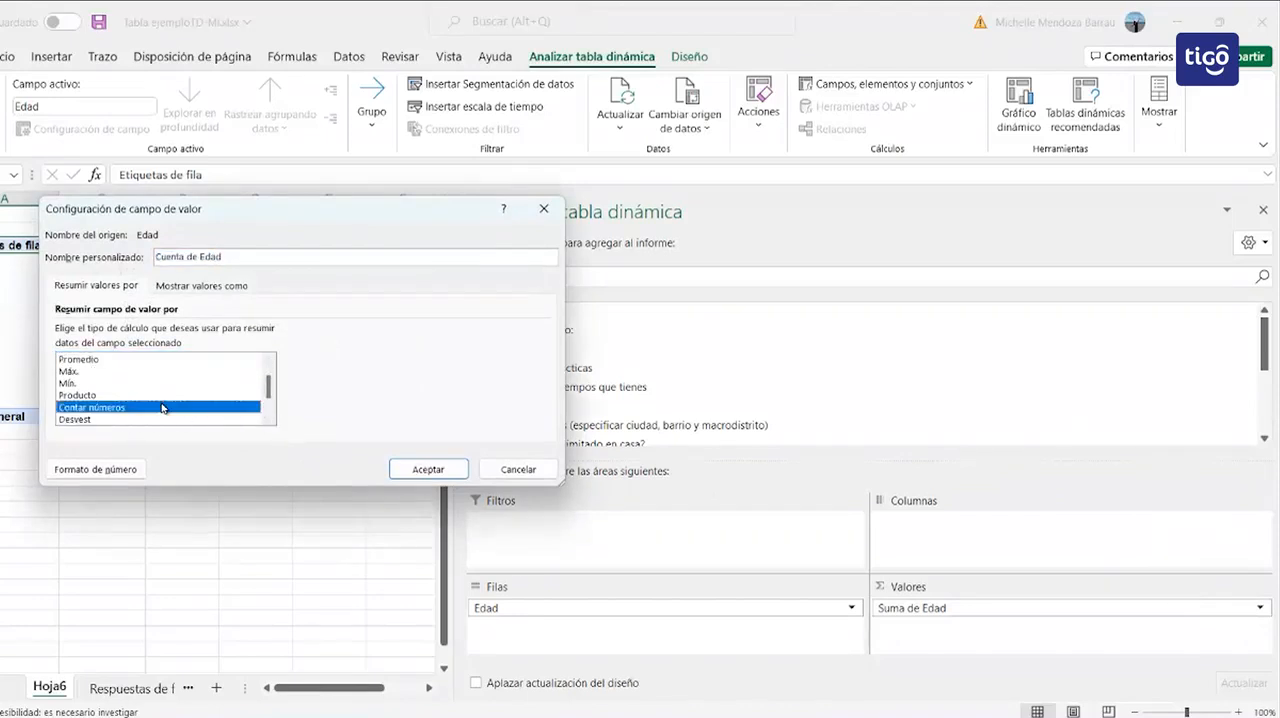
pyautogui.click(426, 469)
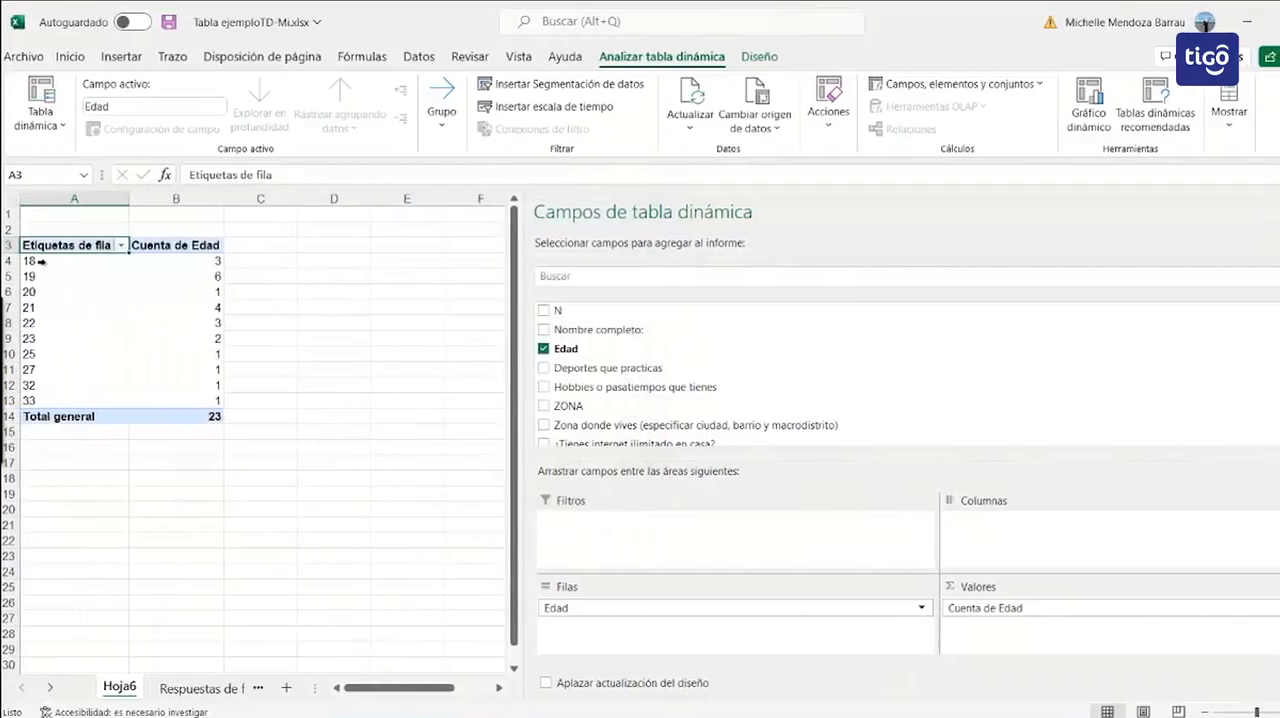
# Step: Add ZONA to the pivot table's rows beneath Edad and reorder it above Edad
pyautogui.moveTo(196, 266)
pyautogui.click(576, 408)
pyautogui.moveTo(576, 408); pyautogui.dragTo(580, 613)
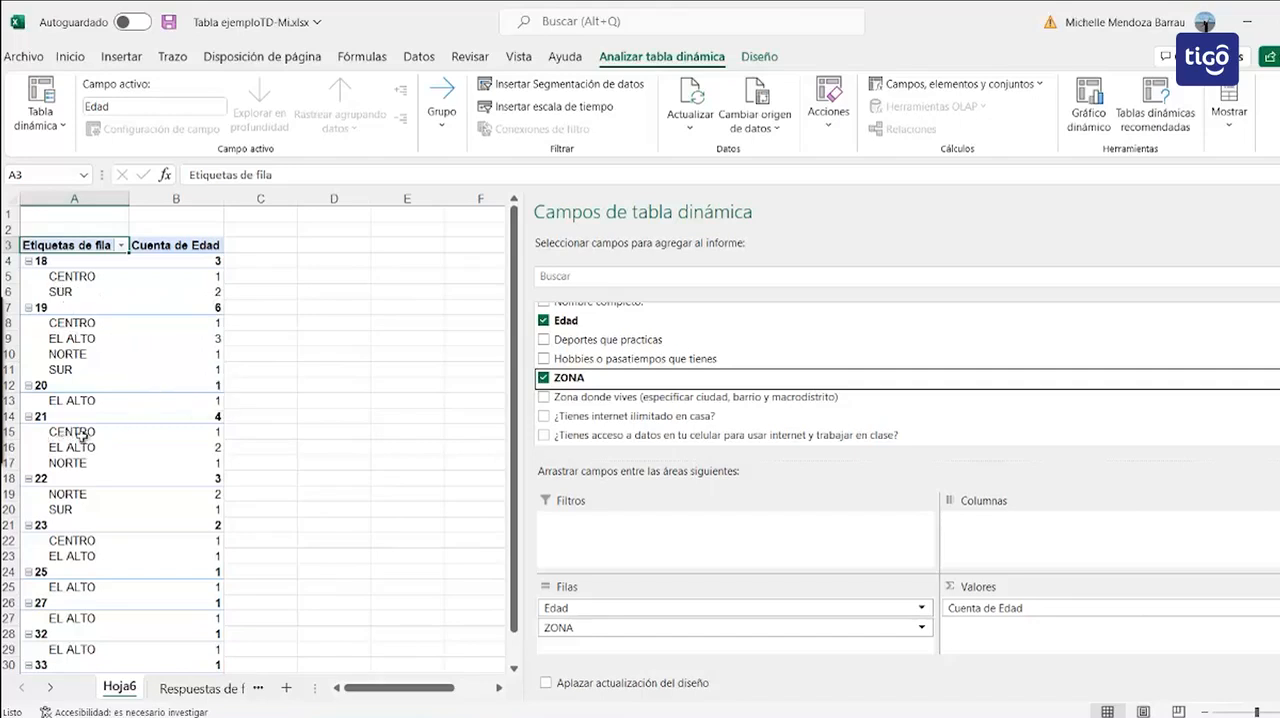
pyautogui.click(222, 464)
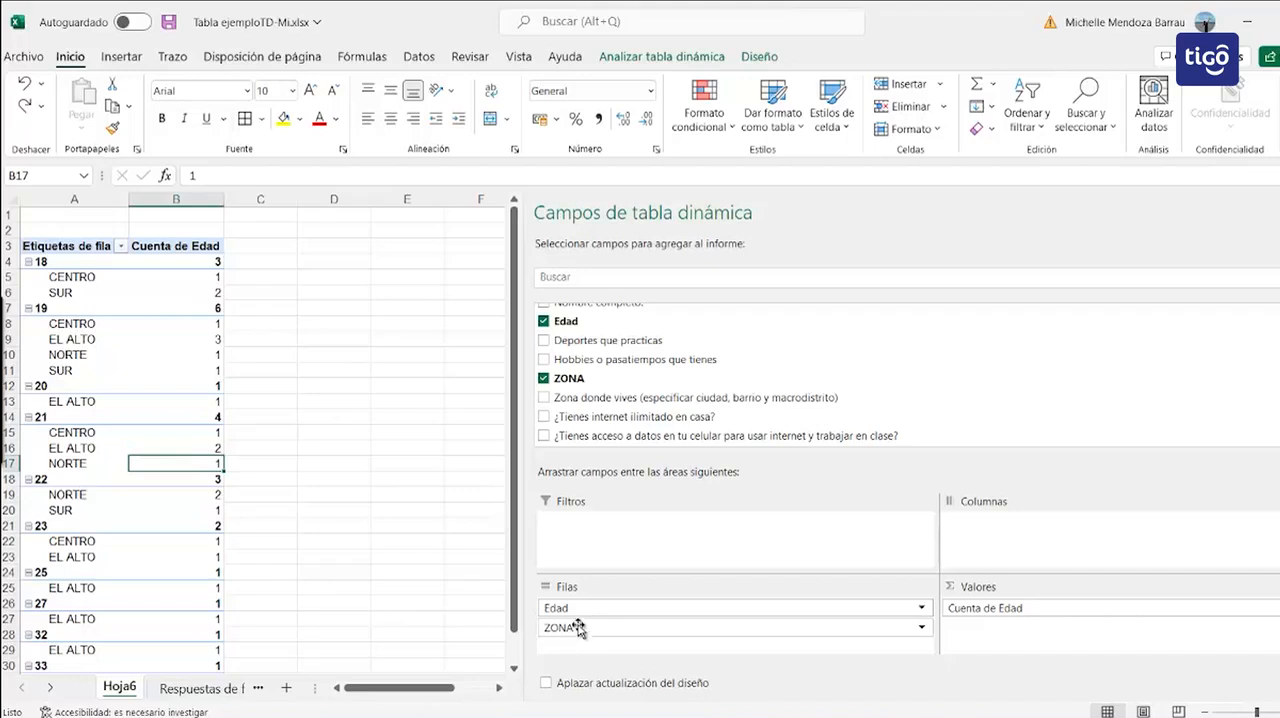
pyautogui.moveTo(567, 627)
pyautogui.mouseDown()
pyautogui.moveTo(584, 618)
pyautogui.moveTo(565, 606)
pyautogui.mouseUp()
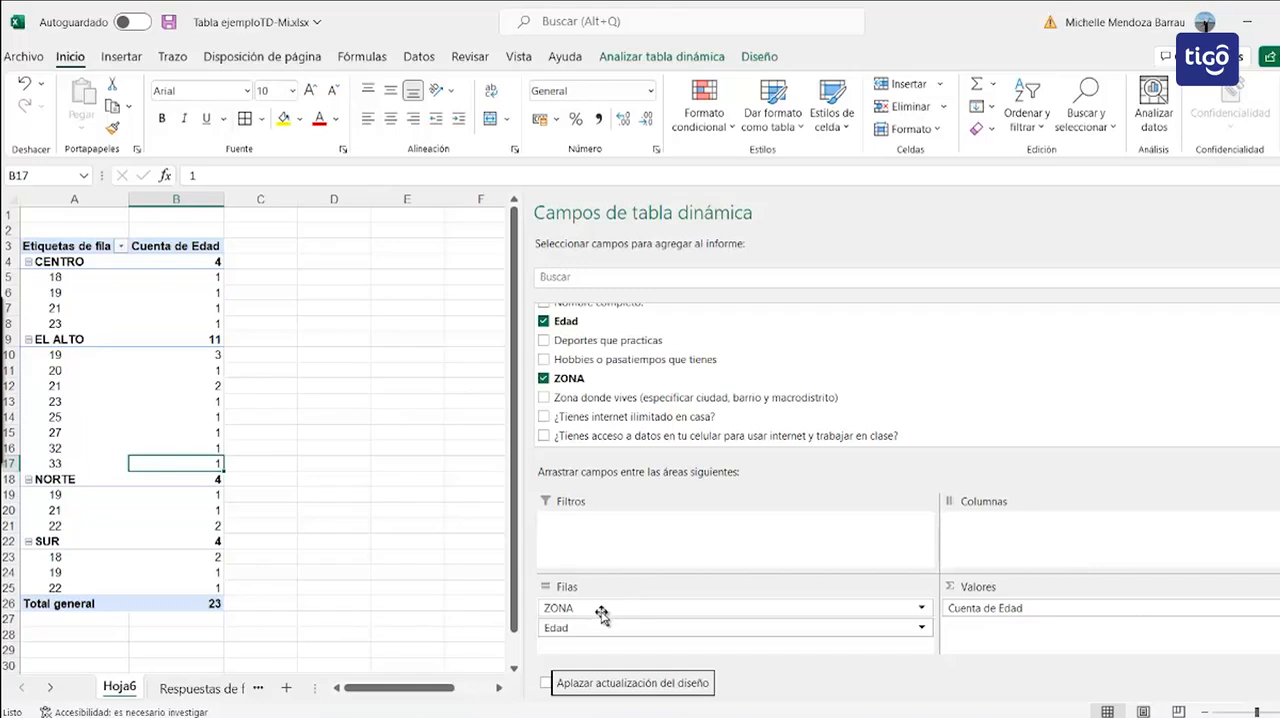
# Step: Move ZONA from rows to columns and select the pivot rows for ages 19 to 33
pyautogui.moveTo(601, 613); pyautogui.dragTo(997, 535)
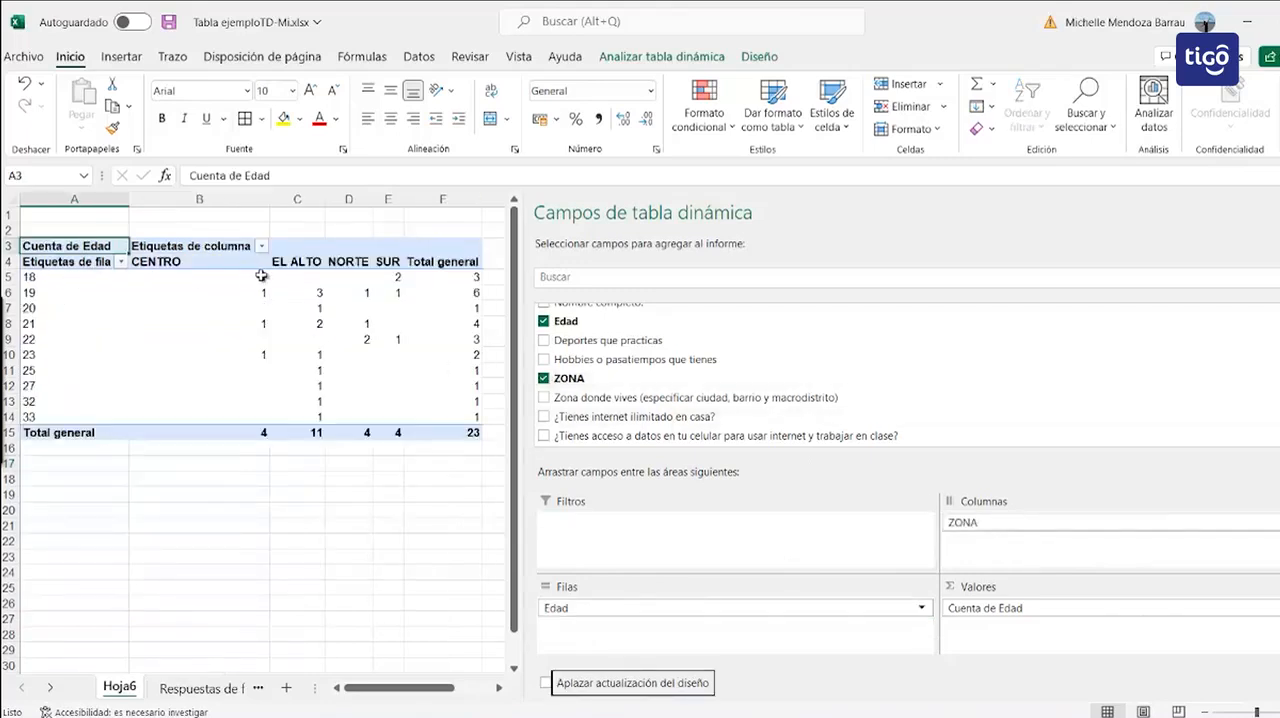
pyautogui.click(82, 281)
pyautogui.moveTo(82, 290); pyautogui.dragTo(471, 426)
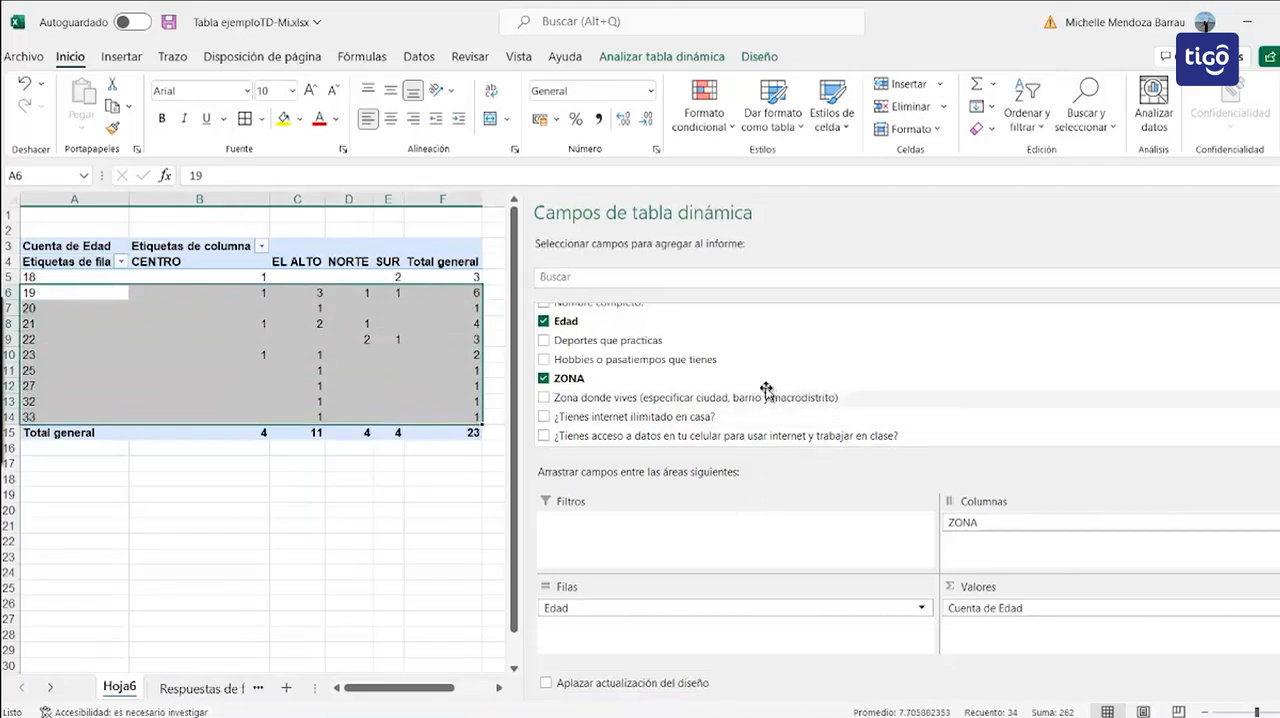
# Step: Add the field ¿Tienes internet ilimitado en casa? to the pivot table's rows beneath Edad
pyautogui.scroll(-2, 717, 373)
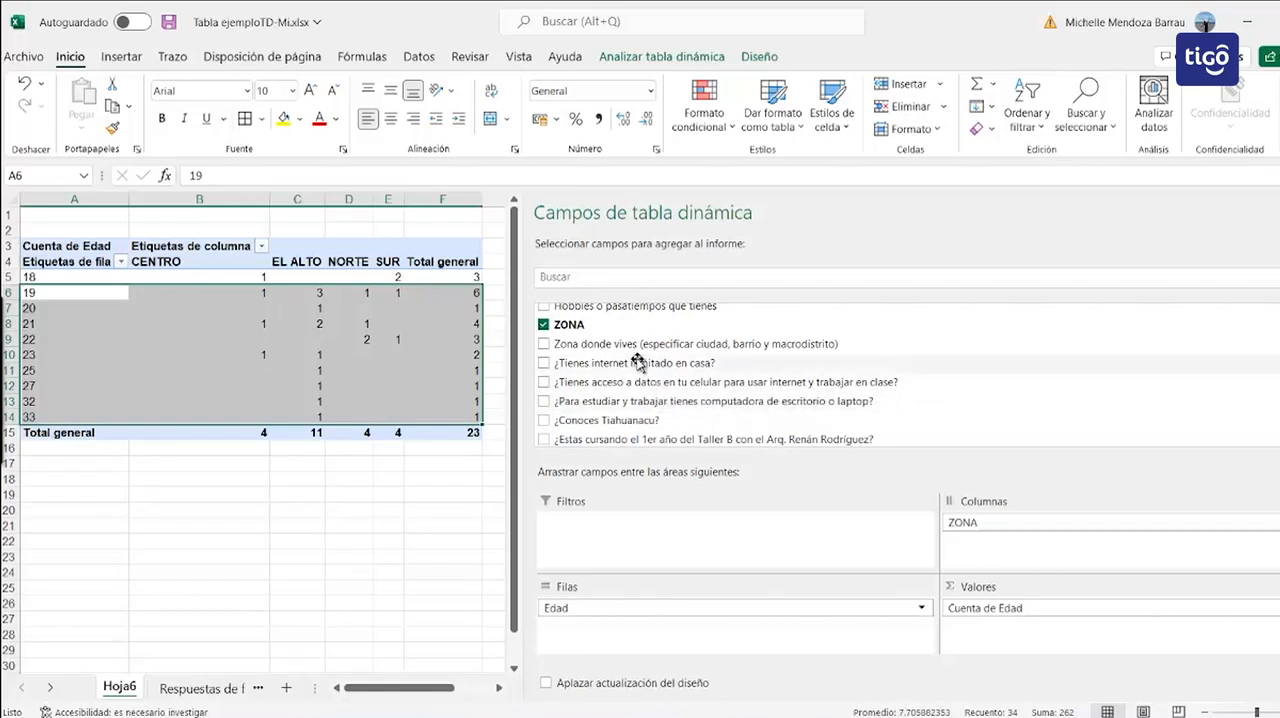
pyautogui.moveTo(587, 366); pyautogui.dragTo(626, 627)
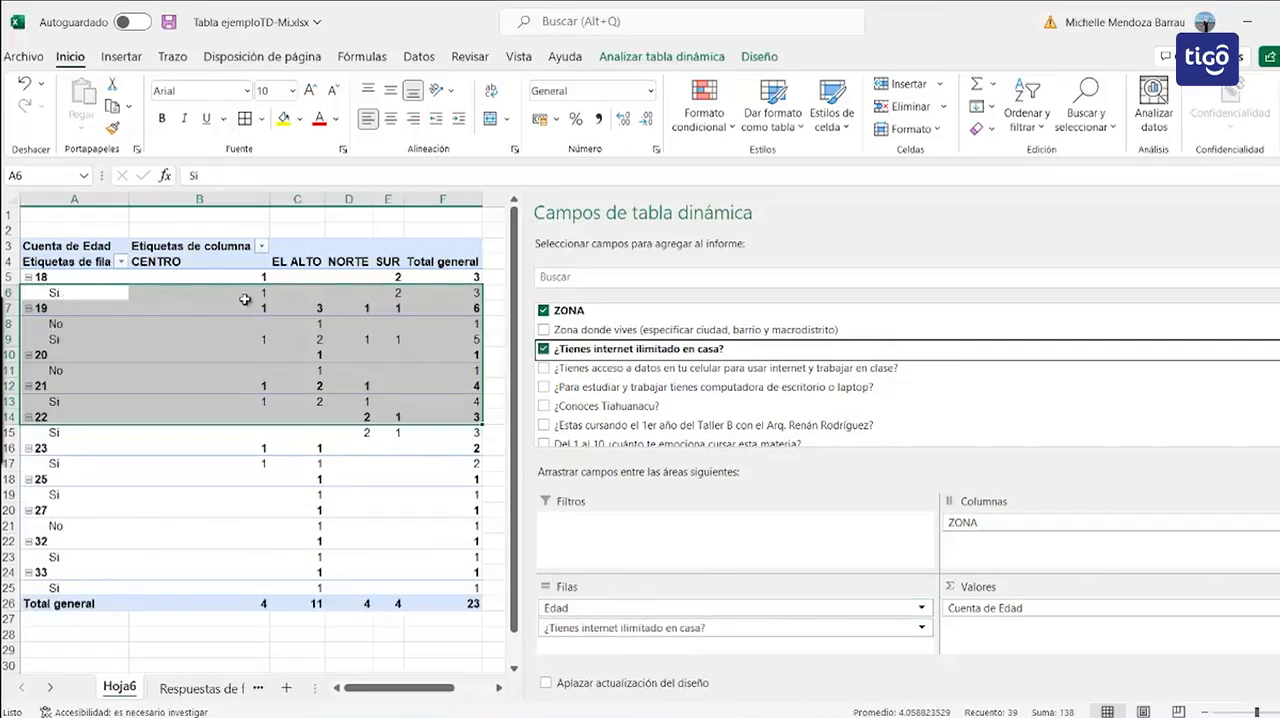
pyautogui.moveTo(265, 297)
pyautogui.moveTo(404, 295)
pyautogui.moveTo(365, 432)
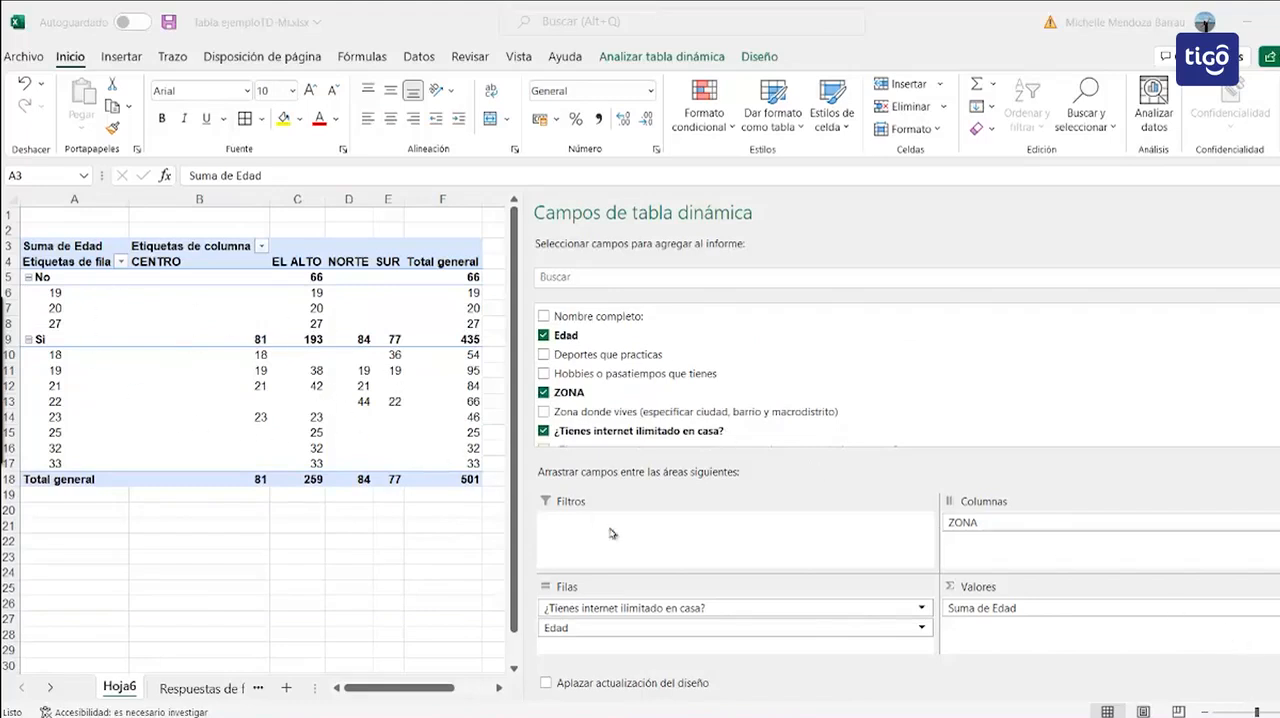
# Step: Remove ¿Tienes internet ilimitado en casa?, Edad and ZONA from the pivot table to empty the report
pyautogui.click(905, 612)
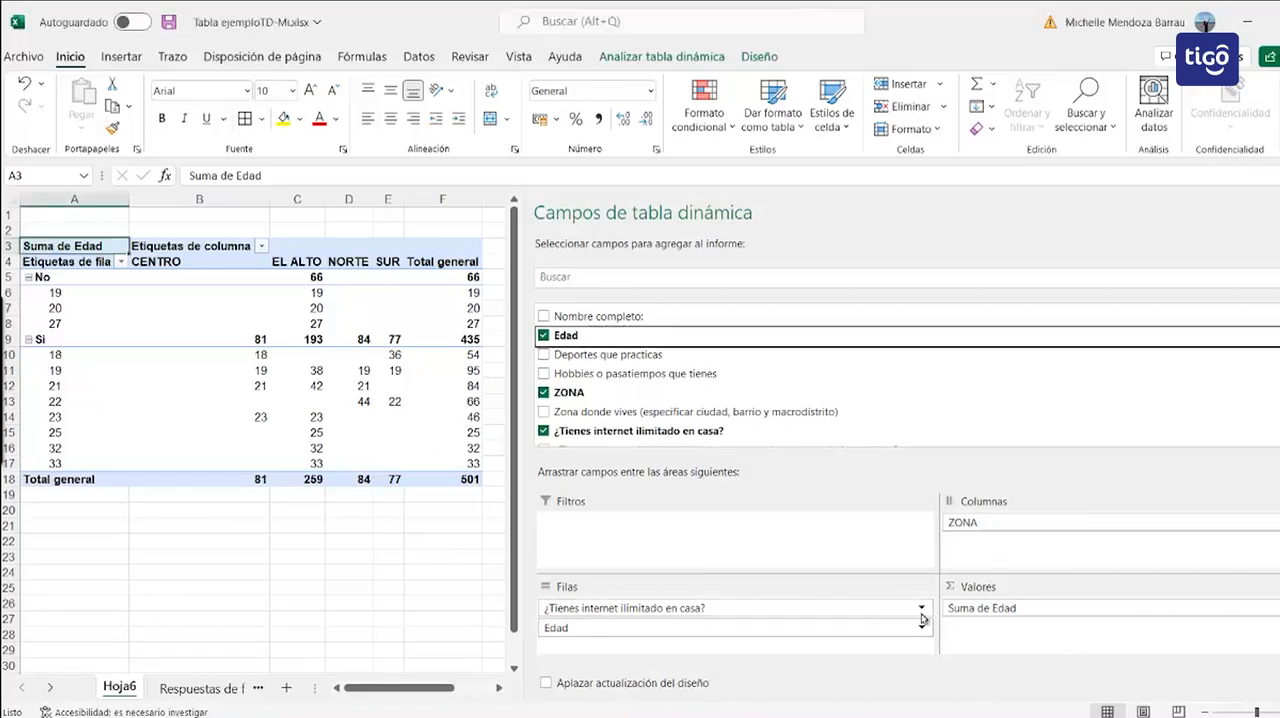
pyautogui.click(922, 609)
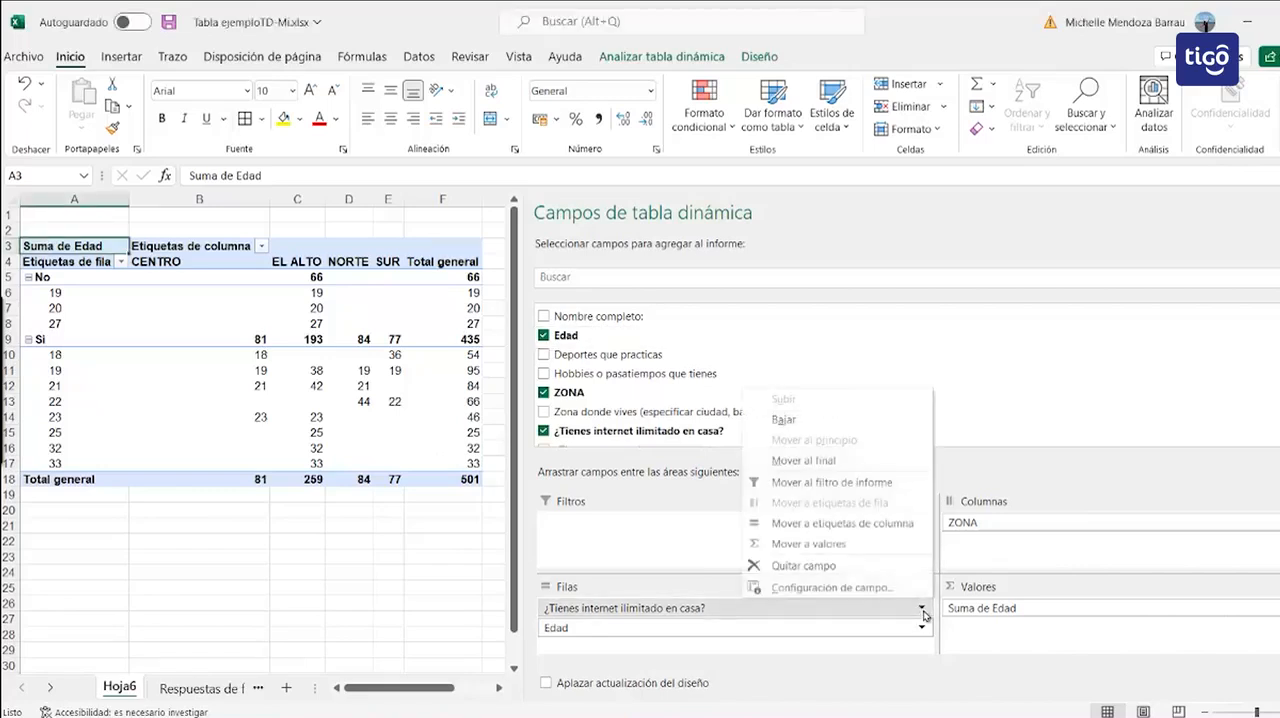
pyautogui.click(865, 574)
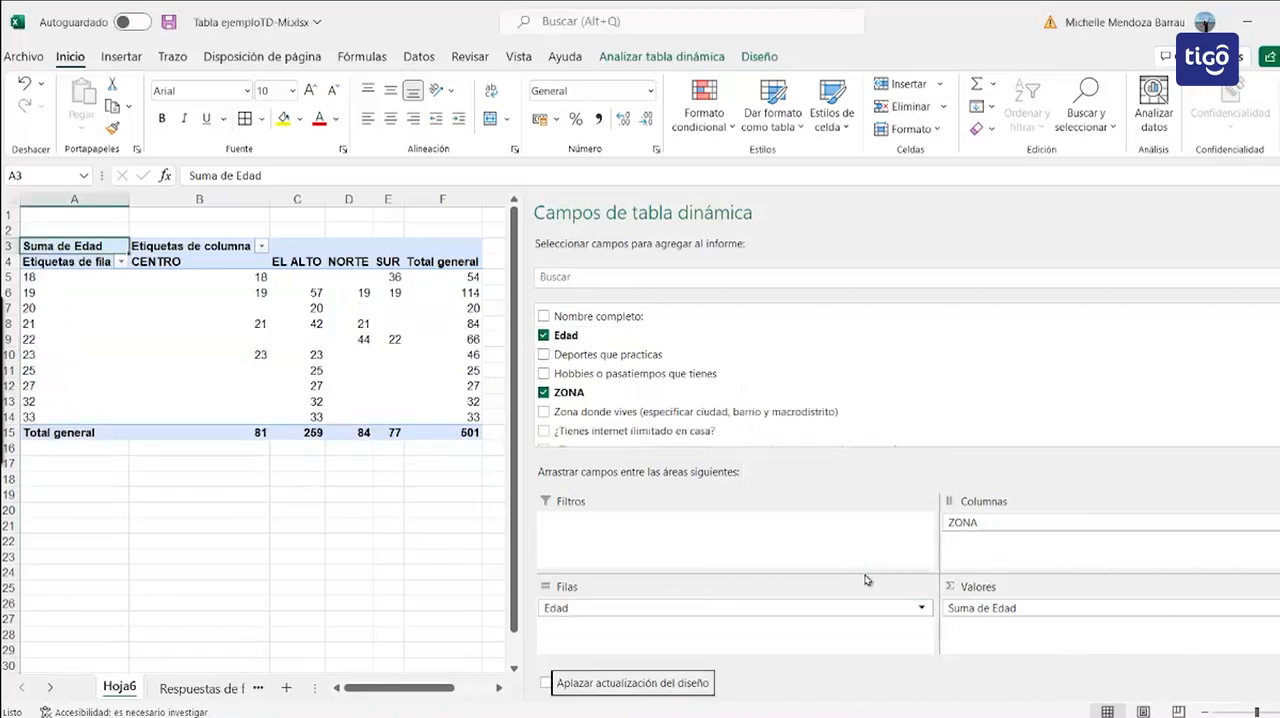
pyautogui.click(543, 334)
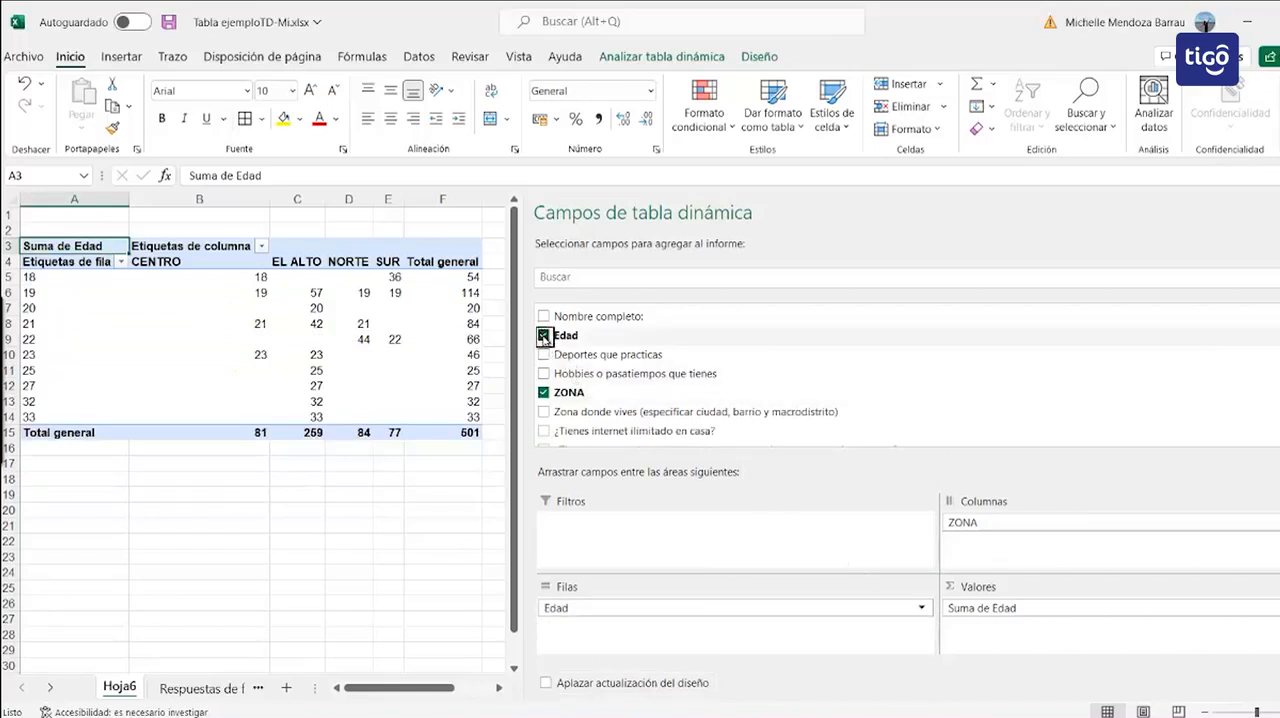
pyautogui.click(544, 393)
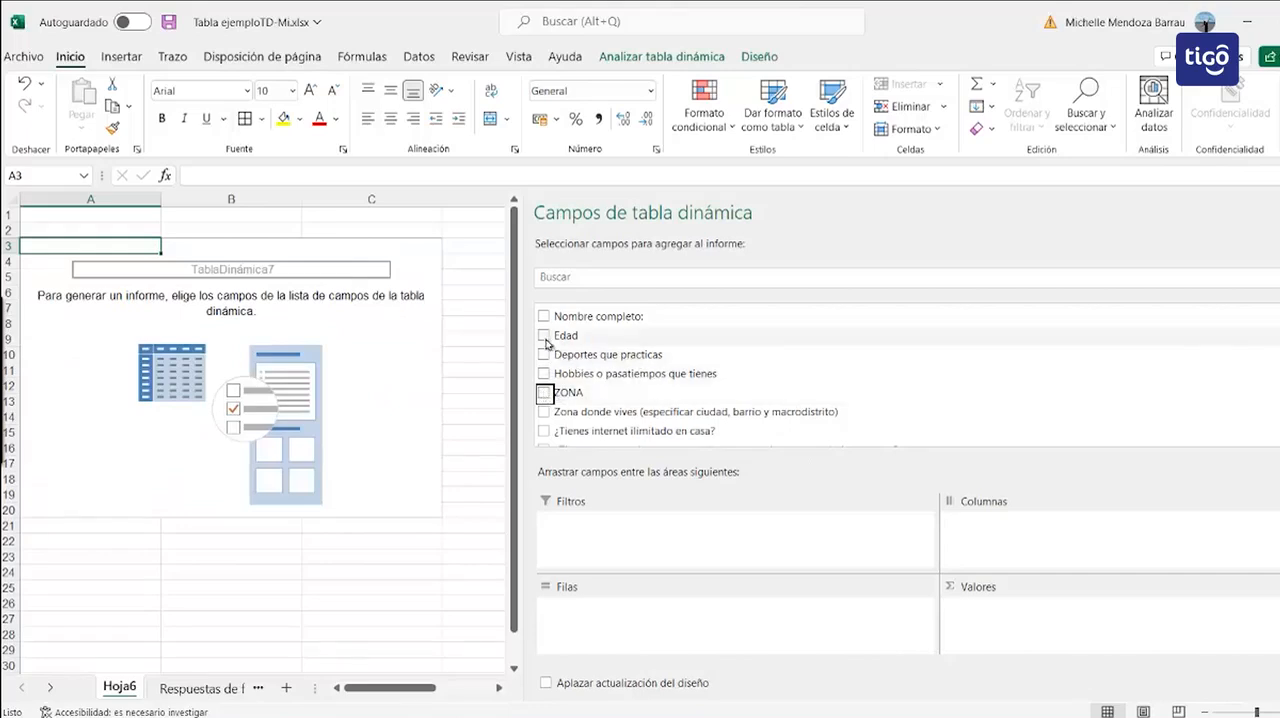
# Step: Put Edad in rows and Deportes que practicas in columns and values, and move the Deportes column field to rows beneath Edad
pyautogui.moveTo(554, 338); pyautogui.dragTo(575, 624)
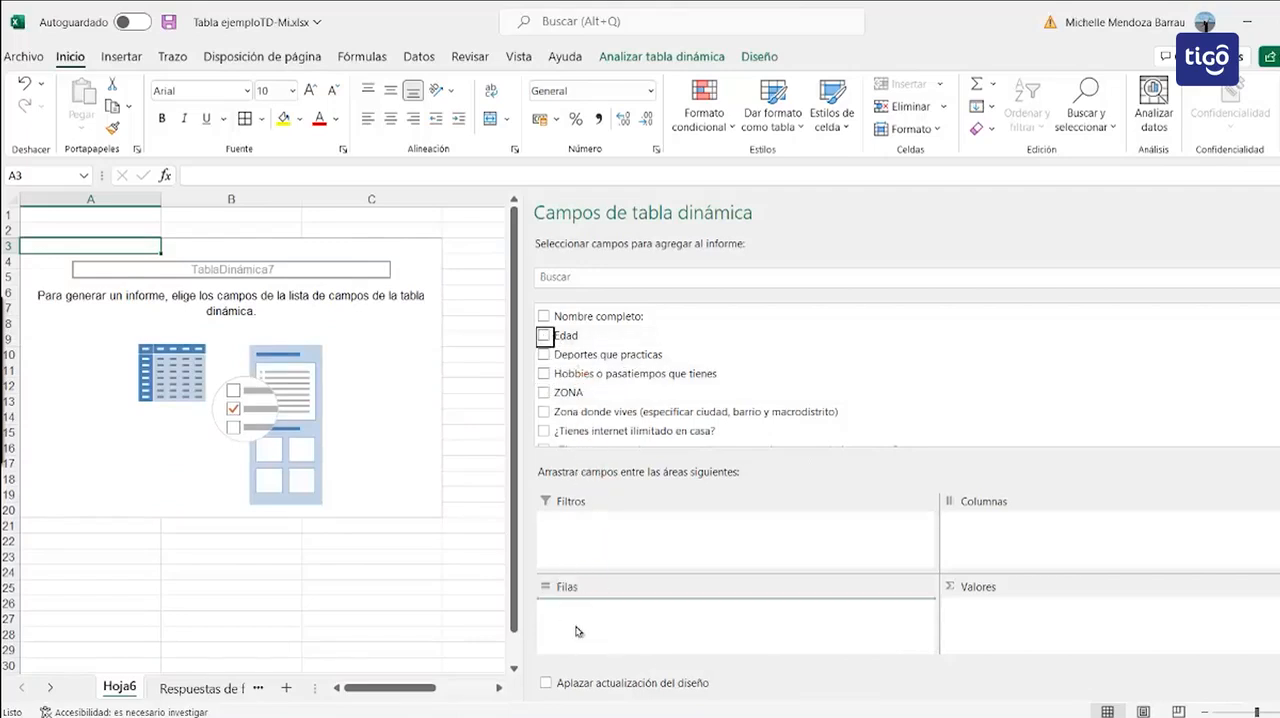
pyautogui.moveTo(563, 357); pyautogui.dragTo(1022, 532)
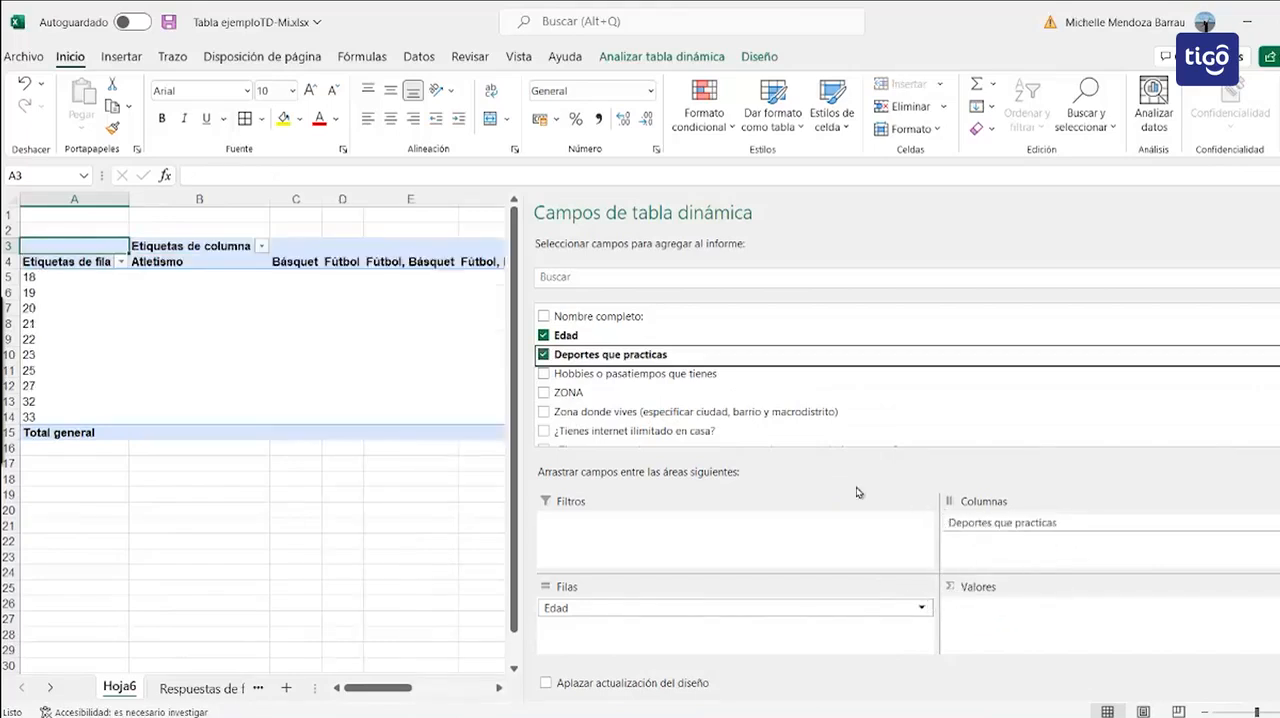
pyautogui.moveTo(650, 356); pyautogui.dragTo(998, 620)
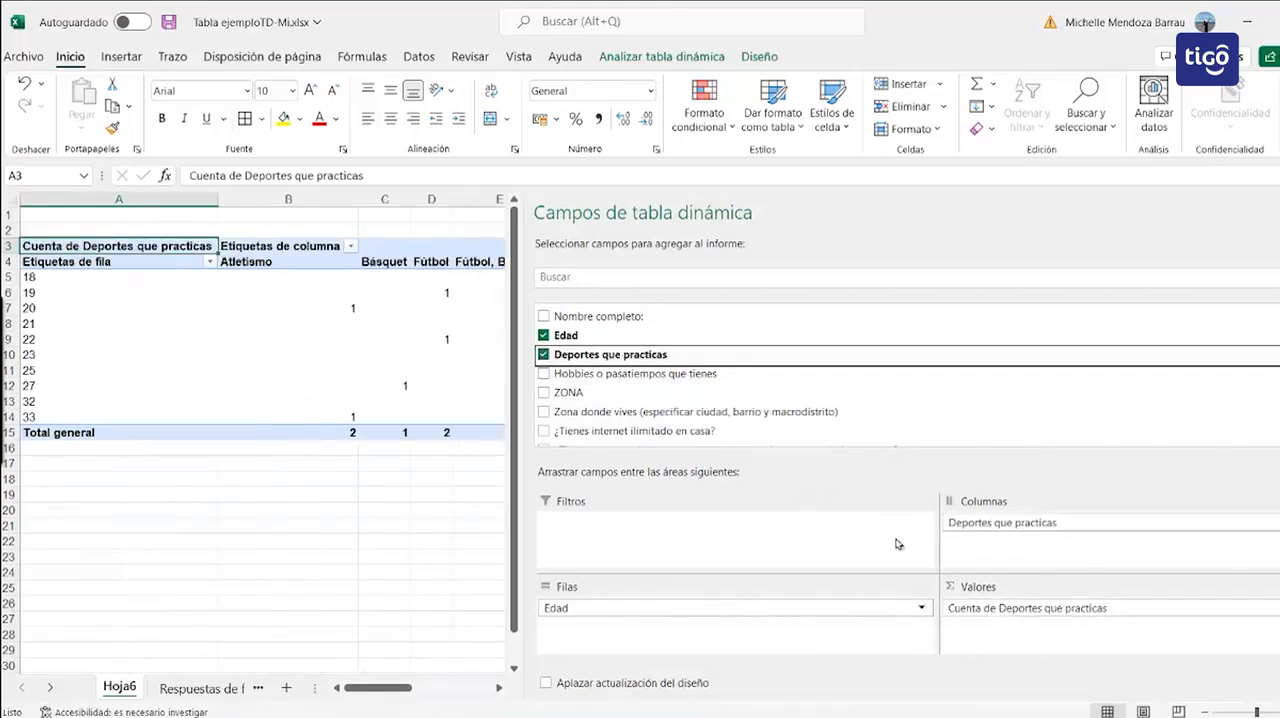
pyautogui.moveTo(973, 527); pyautogui.dragTo(705, 640)
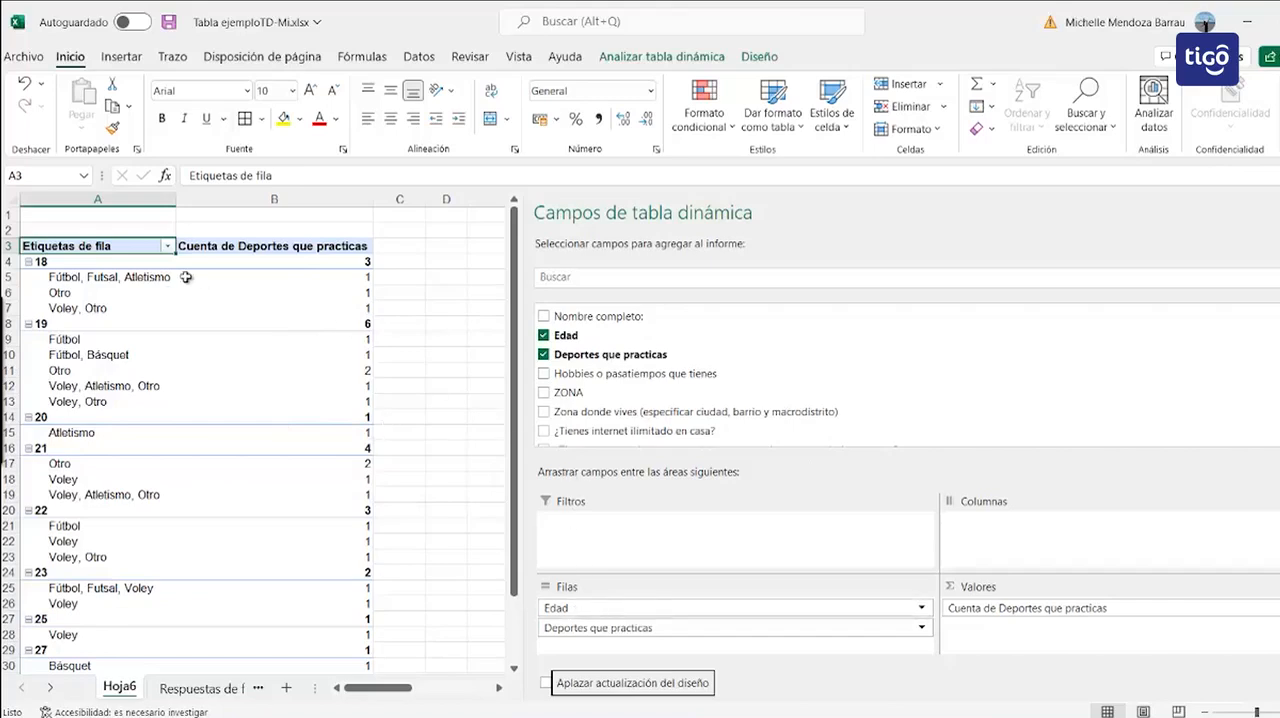
# Step: Filter the pivot table's Edad rows to show only ages 20, 21 and 22
pyautogui.click(168, 247)
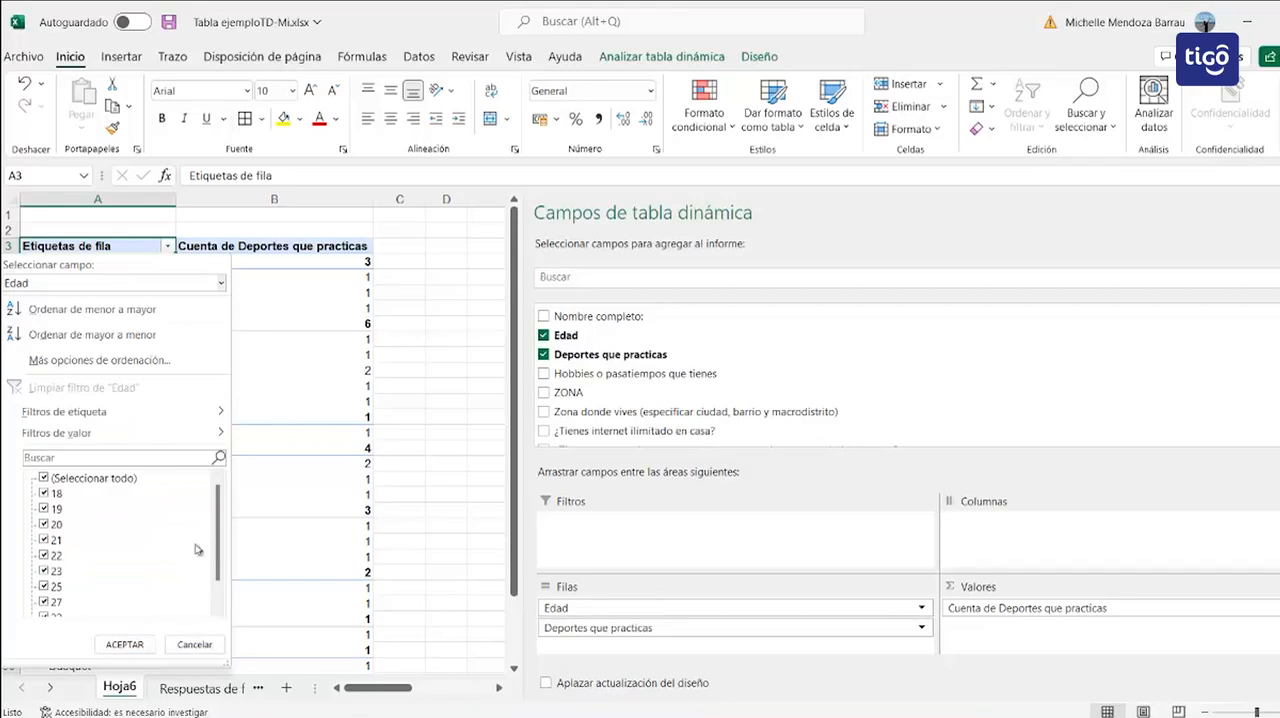
pyautogui.click(43, 478)
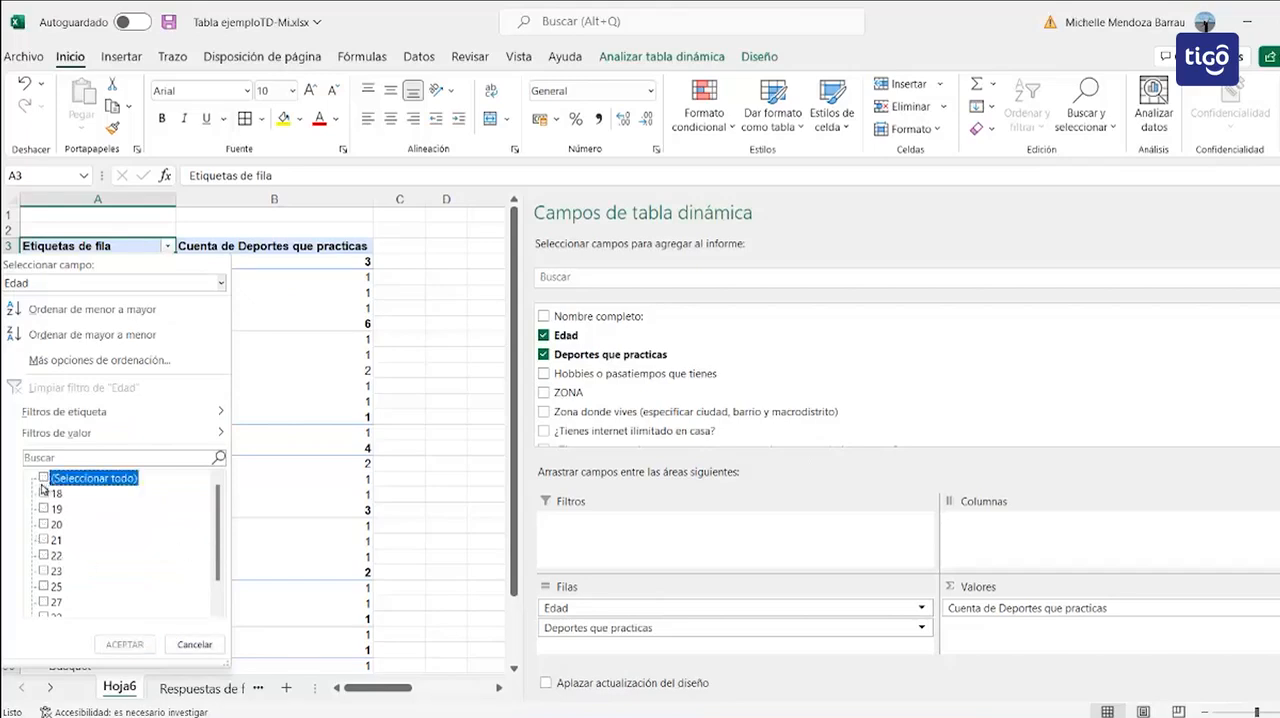
pyautogui.click(43, 525)
pyautogui.click(43, 540)
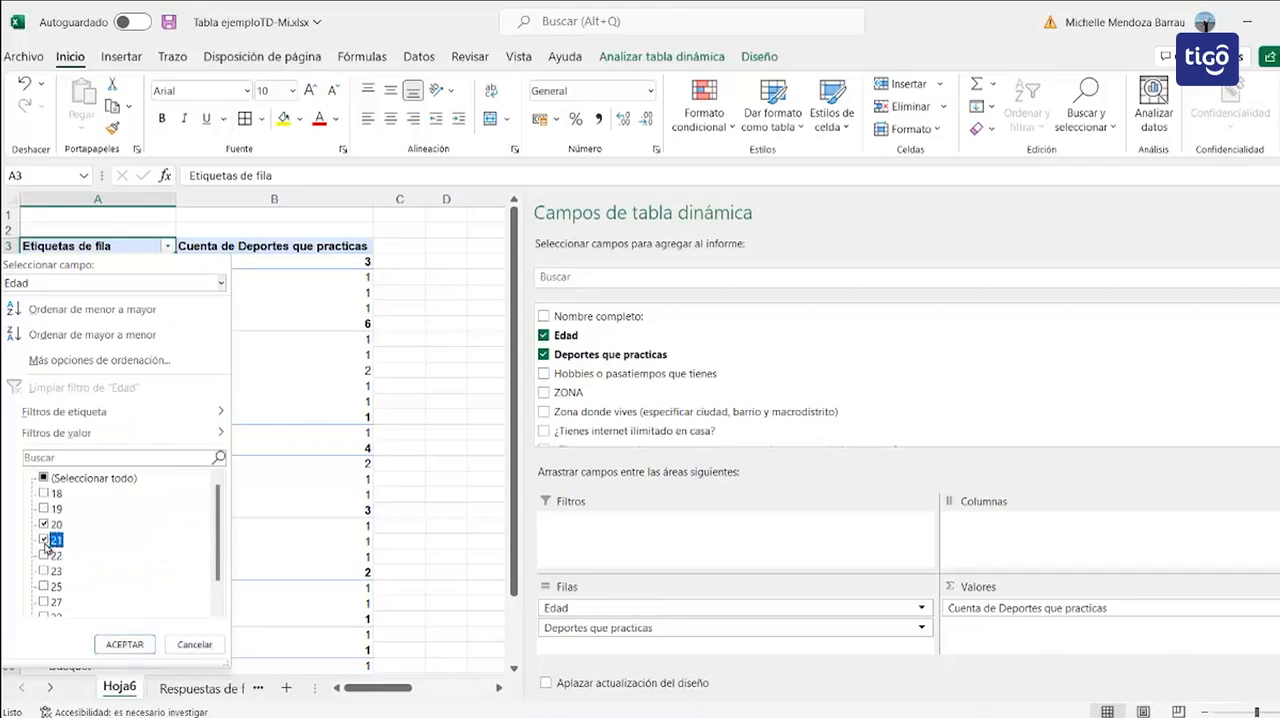
pyautogui.click(44, 556)
pyautogui.click(124, 644)
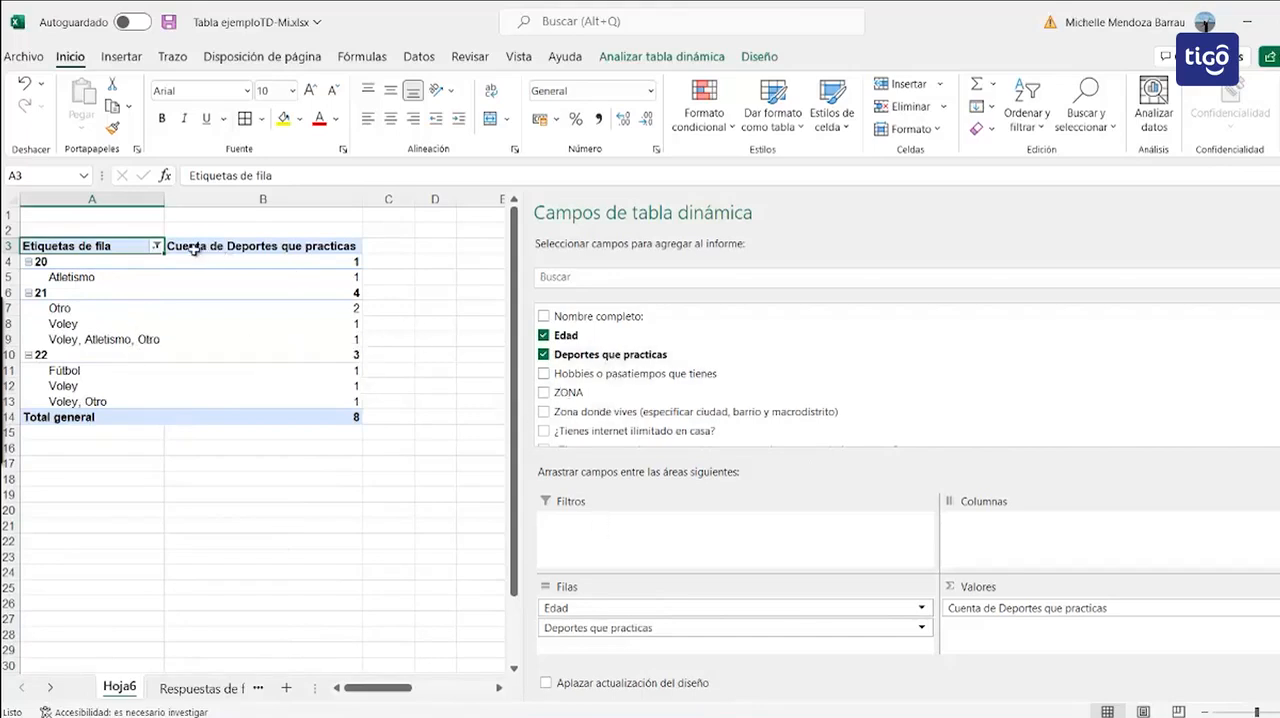
# Step: Reselect all ages in the Edad row filter to restore the full pivot table
pyautogui.click(155, 247)
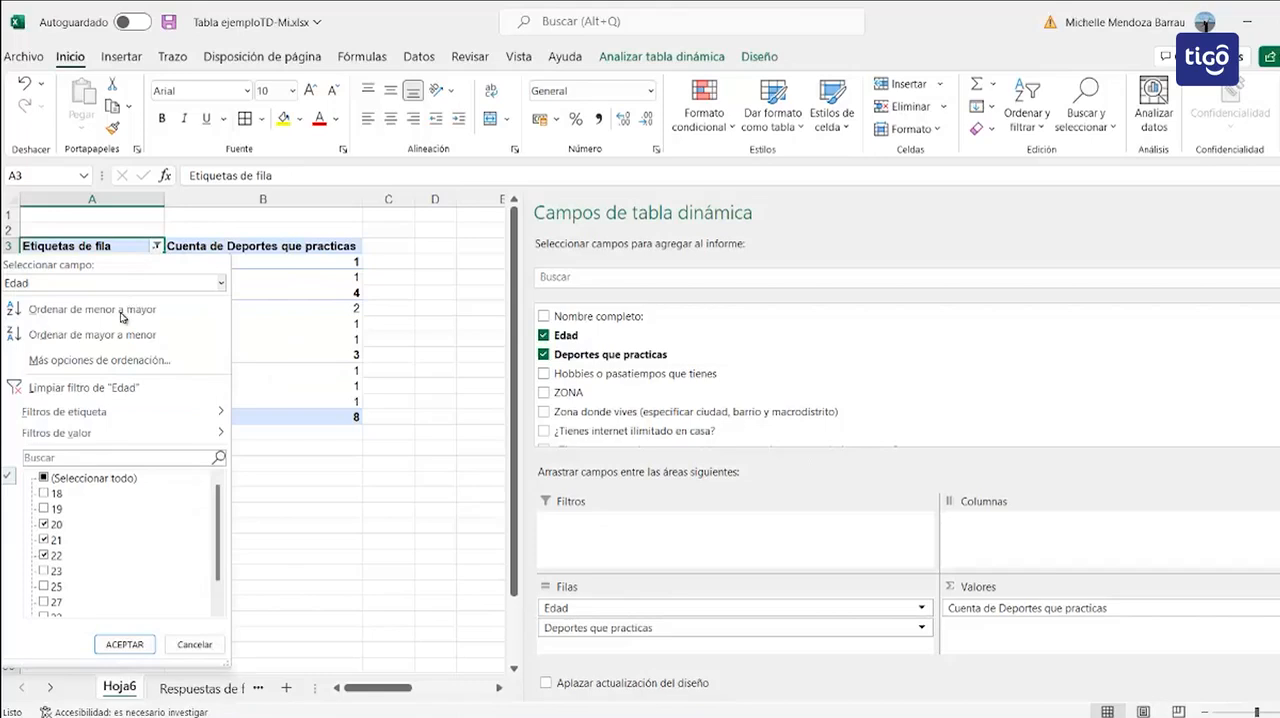
pyautogui.click(42, 478)
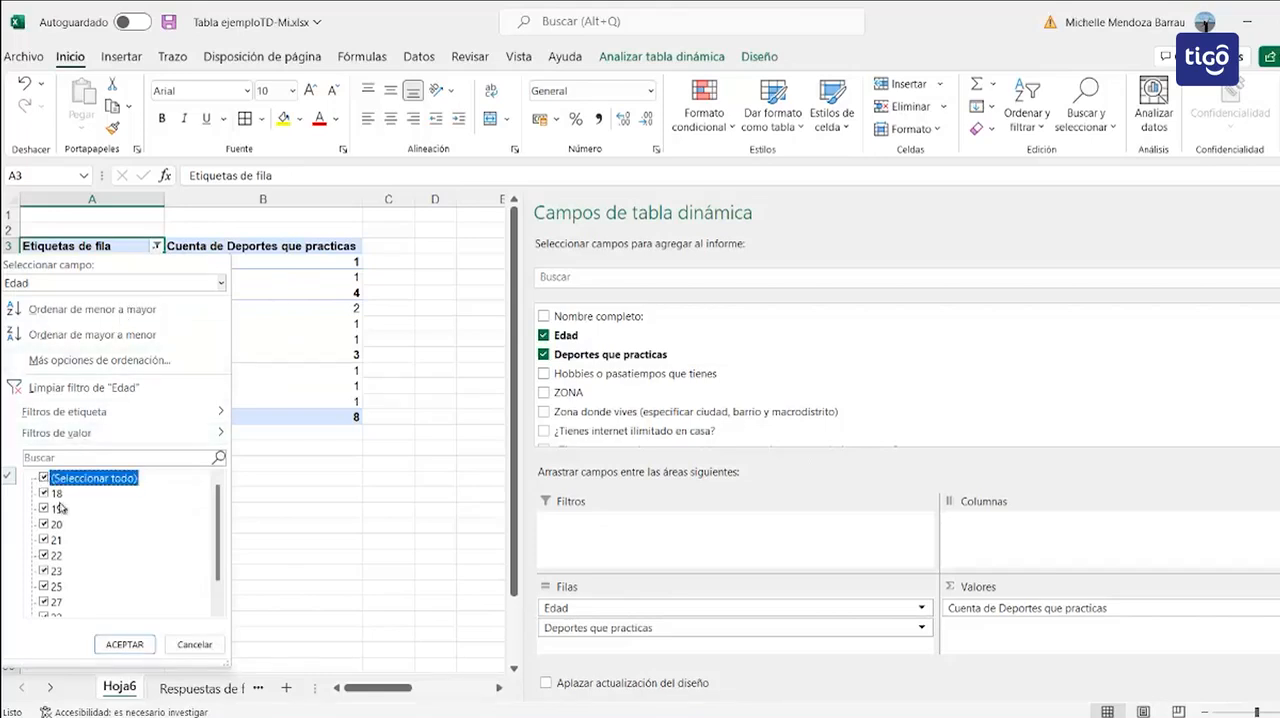
pyautogui.click(122, 645)
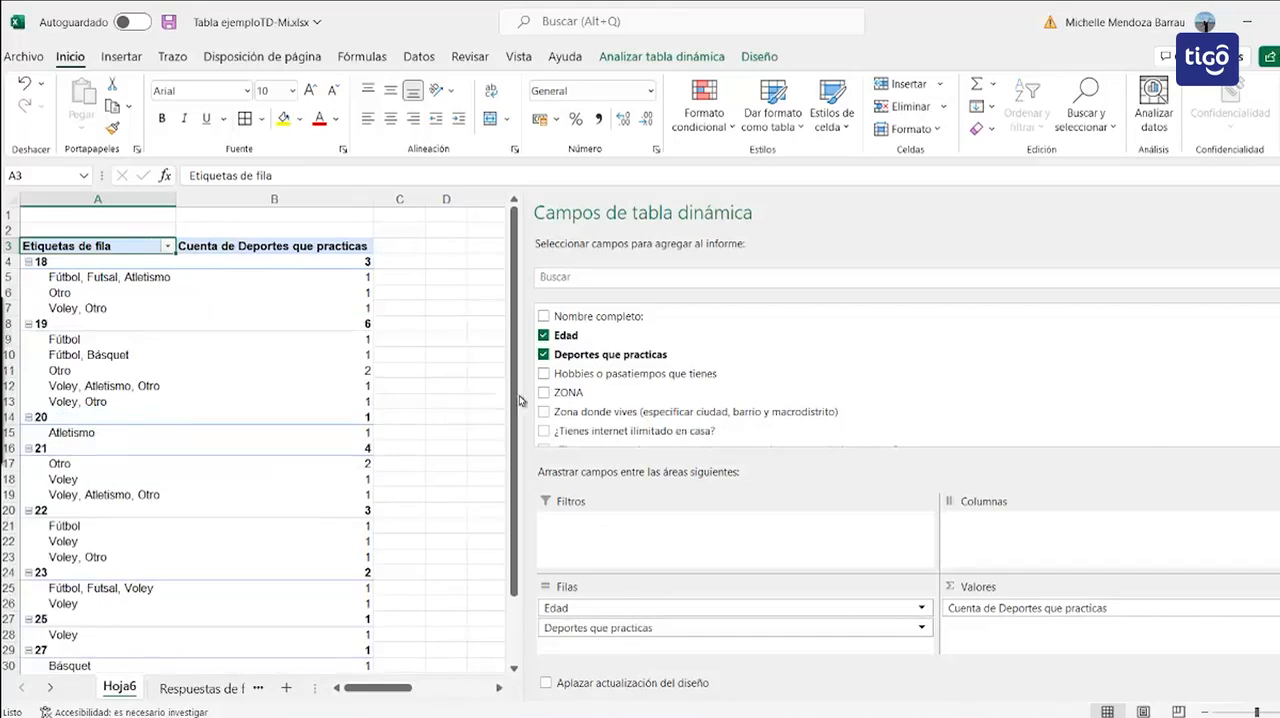
# Step: Add Hobbies o pasatiempos que tienes to the pivot table's columns and narrow the field list to expose more of the sheet
pyautogui.moveTo(565, 377); pyautogui.dragTo(1014, 530)
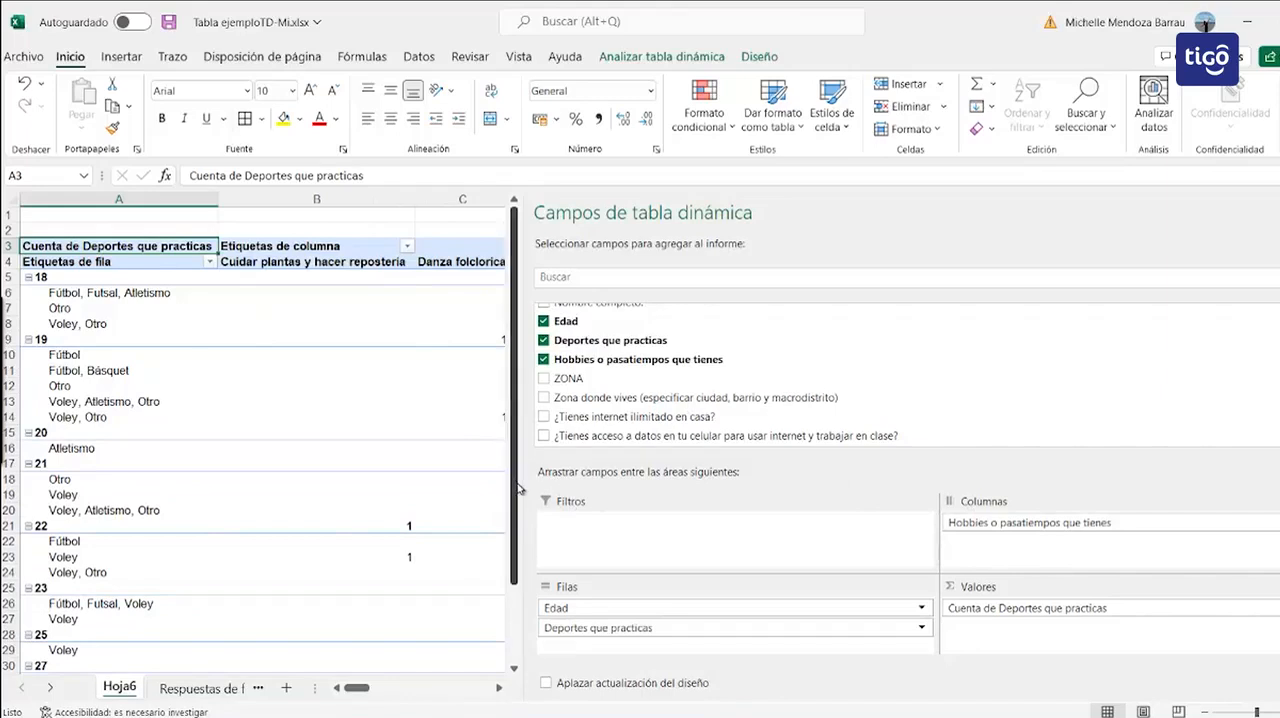
pyautogui.moveTo(731, 472); pyautogui.dragTo(966, 471)
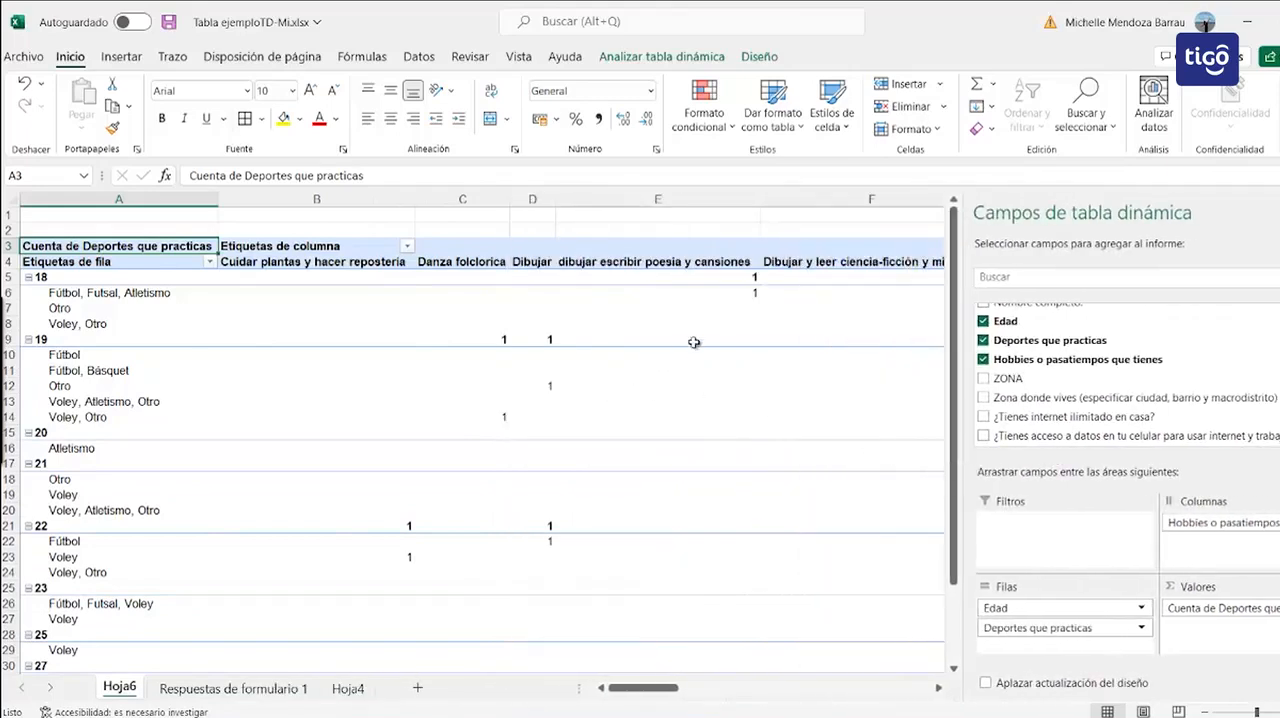
pyautogui.moveTo(748, 274)
# Step: Remove Hobbies o pasatiempos que tienes from the pivot table's columns and widen the field list again
pyautogui.moveTo(1191, 527); pyautogui.dragTo(1053, 368)
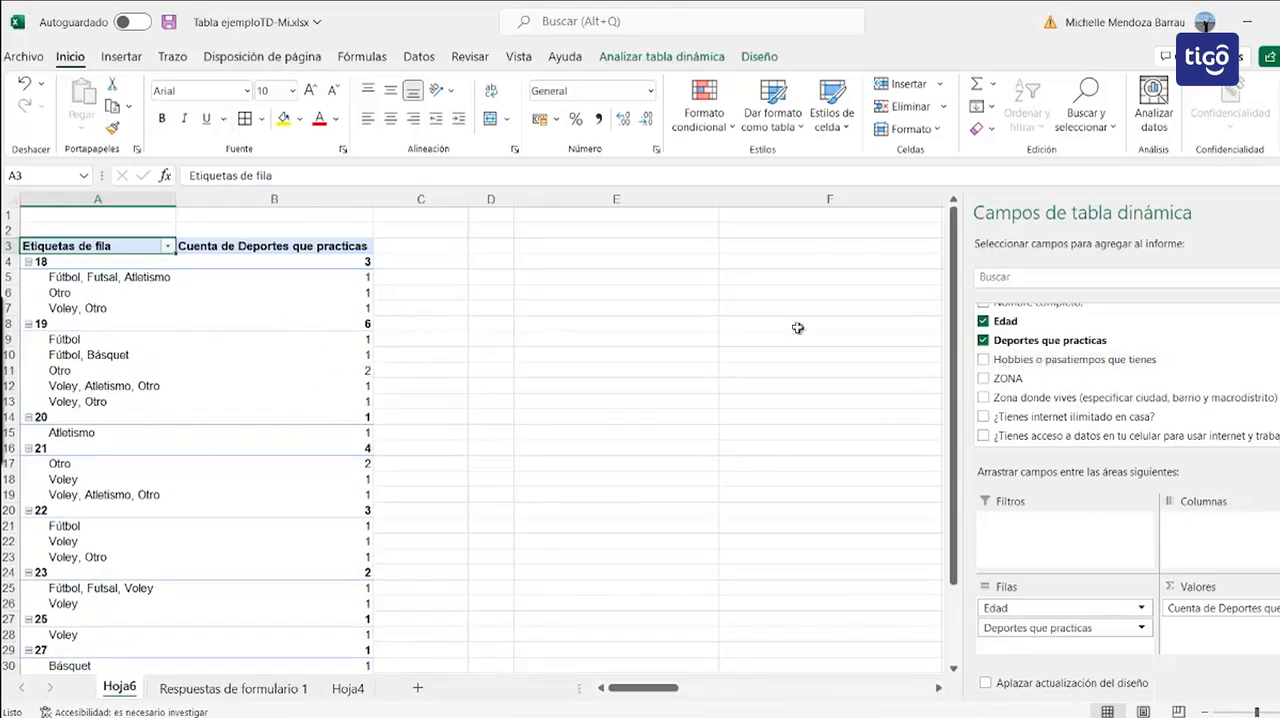
pyautogui.moveTo(965, 355); pyautogui.dragTo(775, 375)
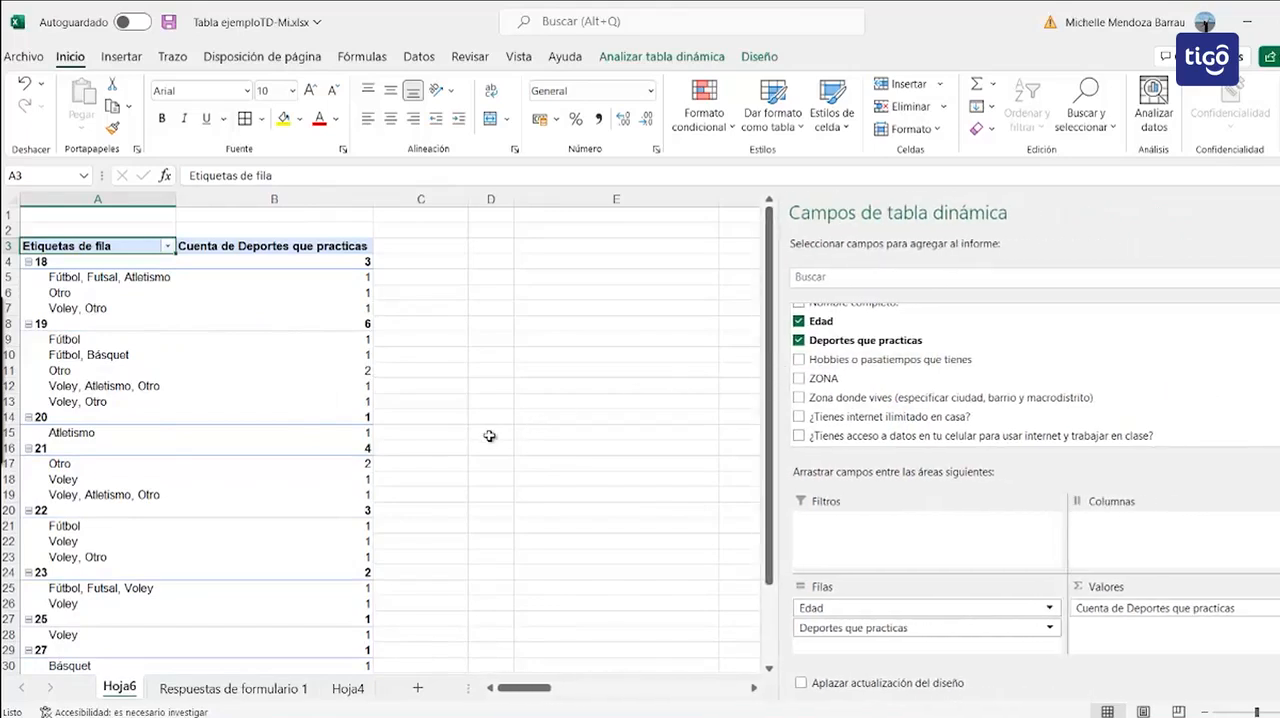
# Step: Change the ZONA entry in cell F5 of the Respuestas de formulario 1 sheet to SUR
pyautogui.click(262, 689)
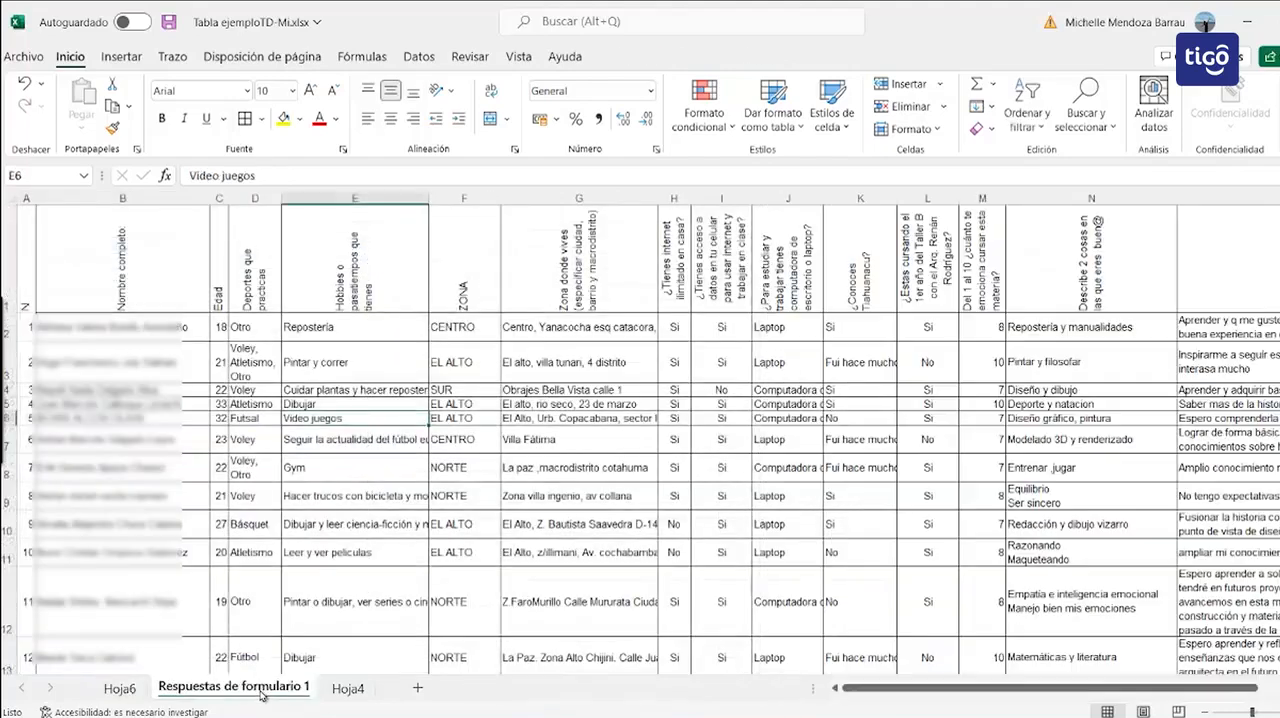
pyautogui.click(454, 405)
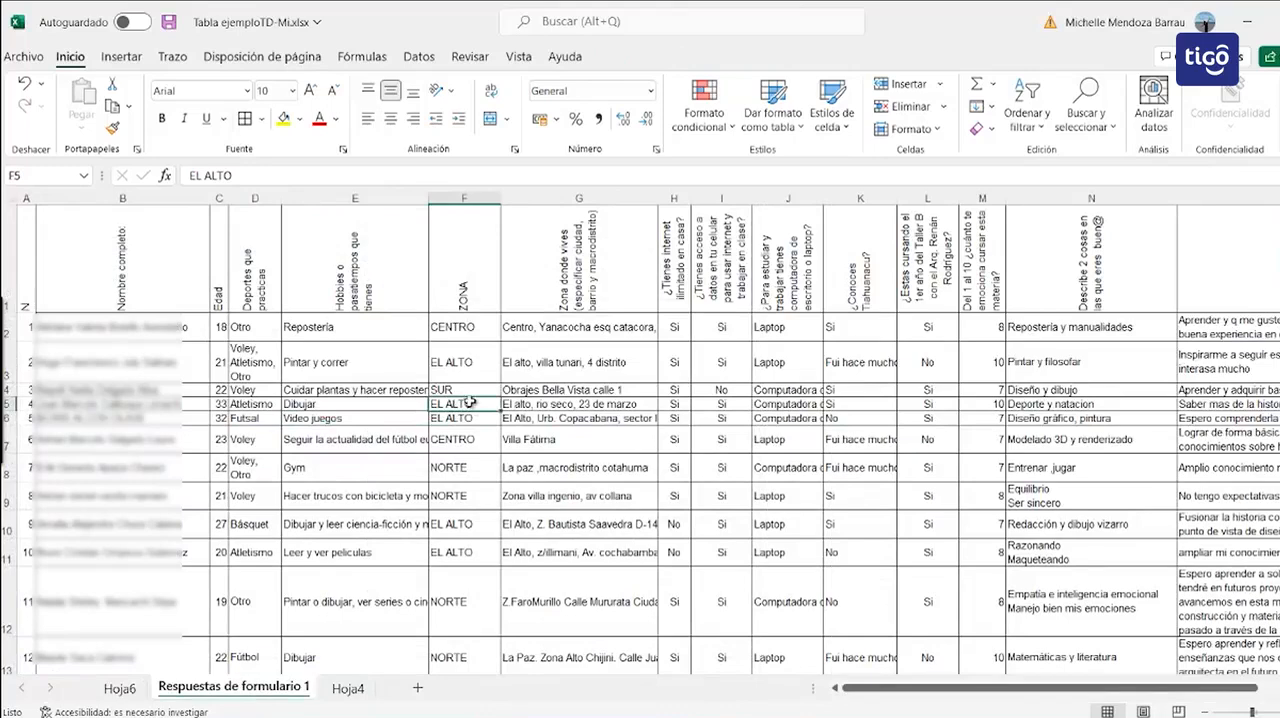
pyautogui.write('SUR')
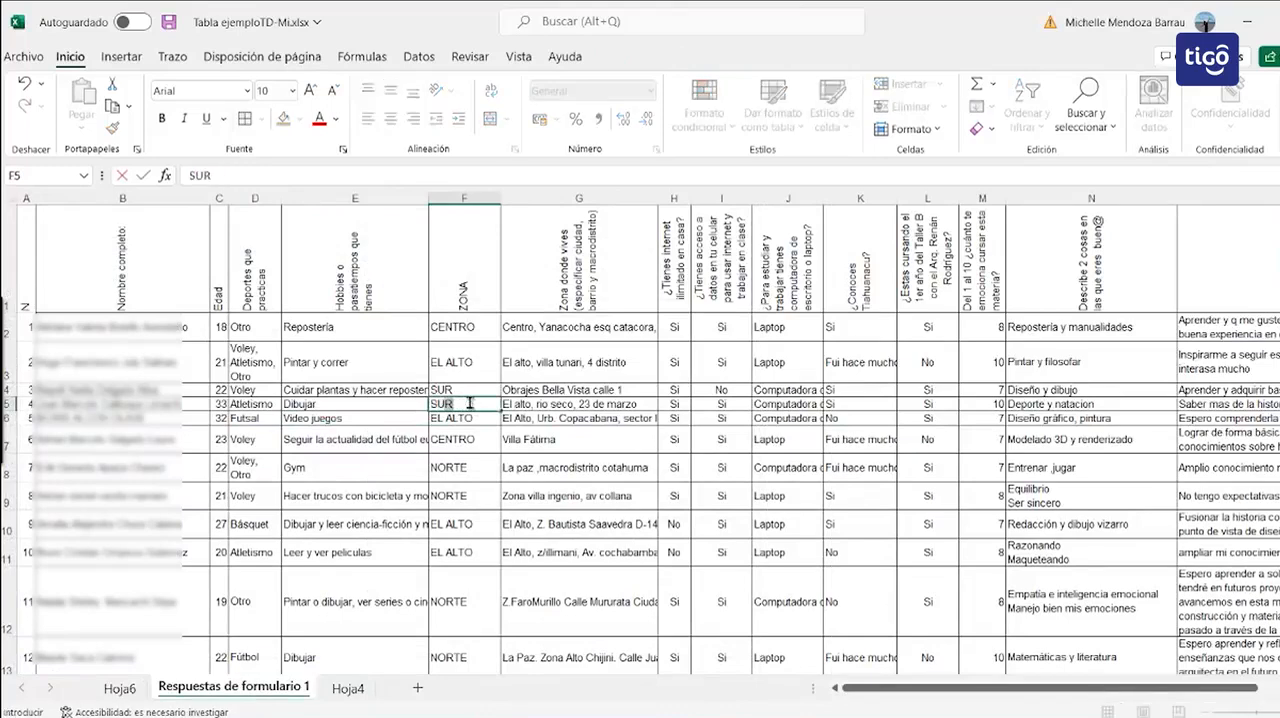
pyautogui.press('Return')
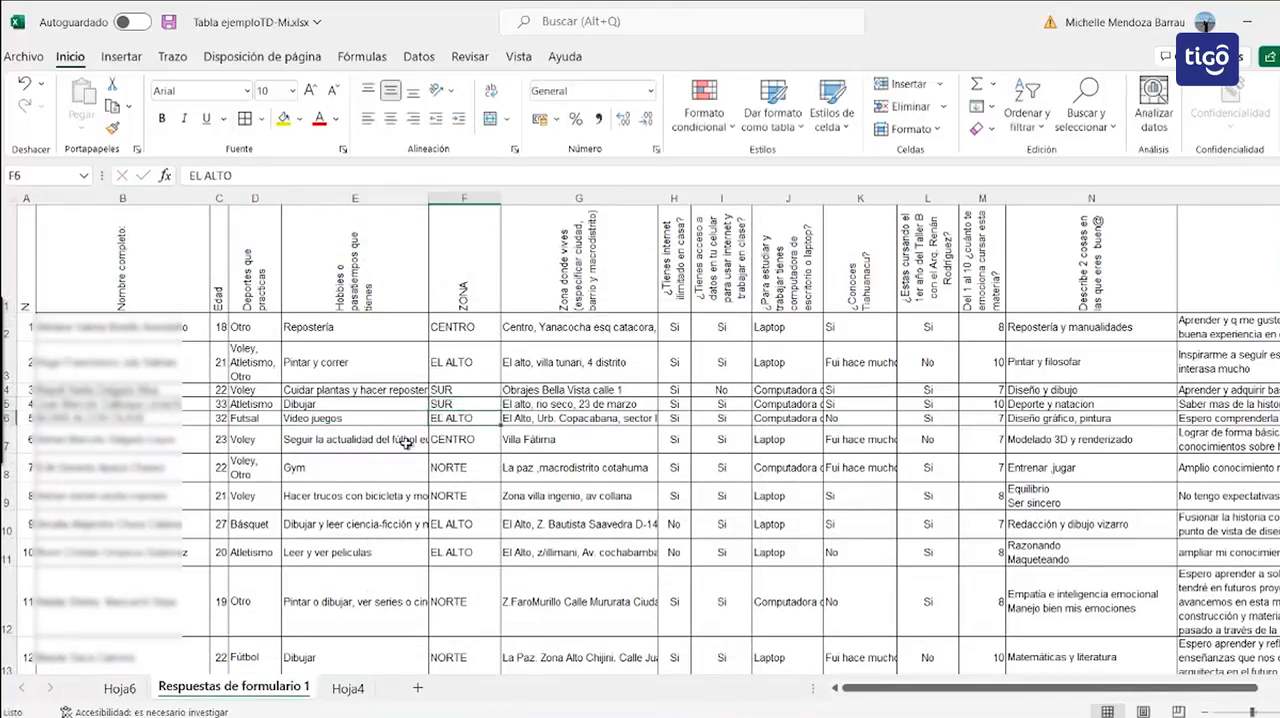
# Step: Return to Hoja6 and inspect the pivot table's age 18 rows and its sports count heading
pyautogui.click(119, 689)
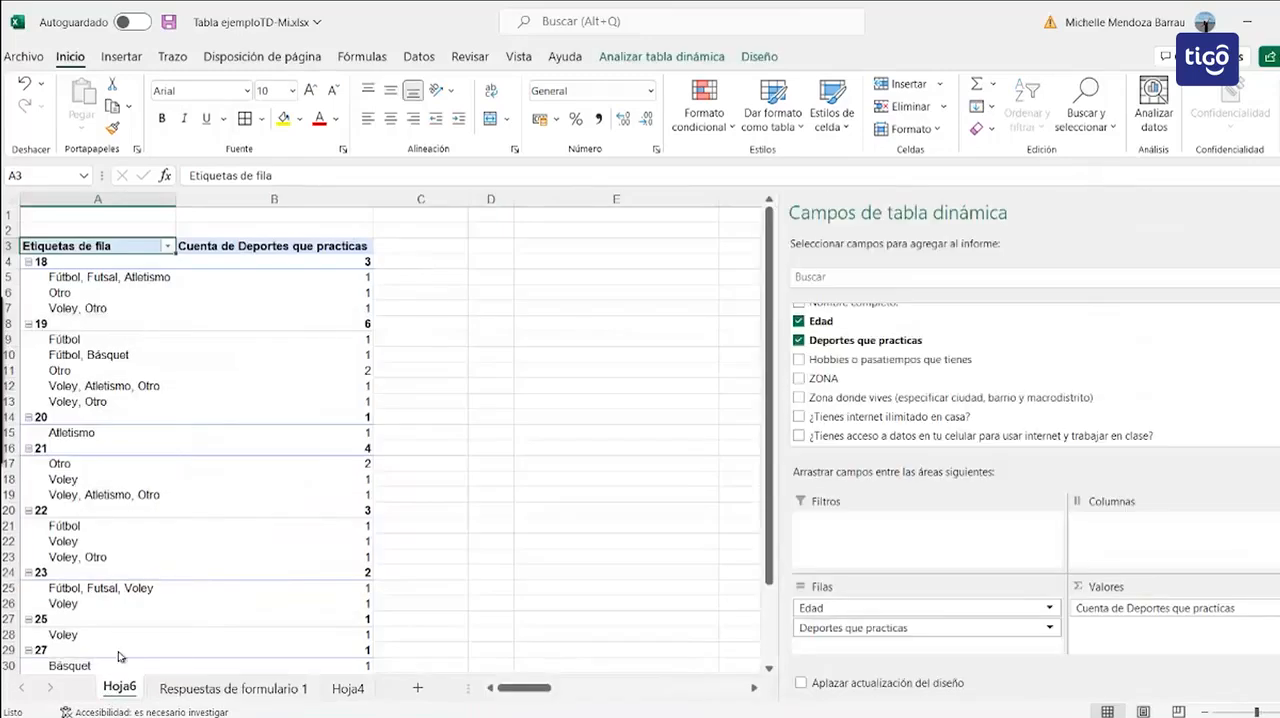
pyautogui.rightClick(172, 278)
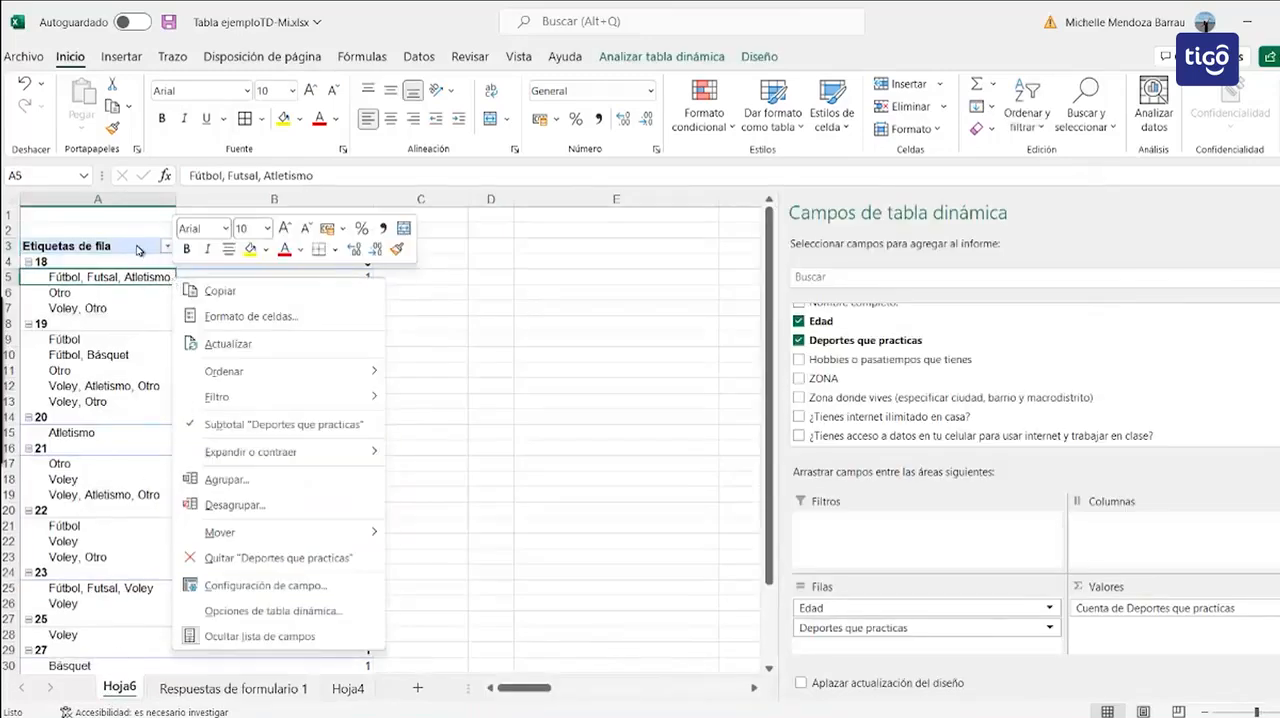
pyautogui.press('Escape')
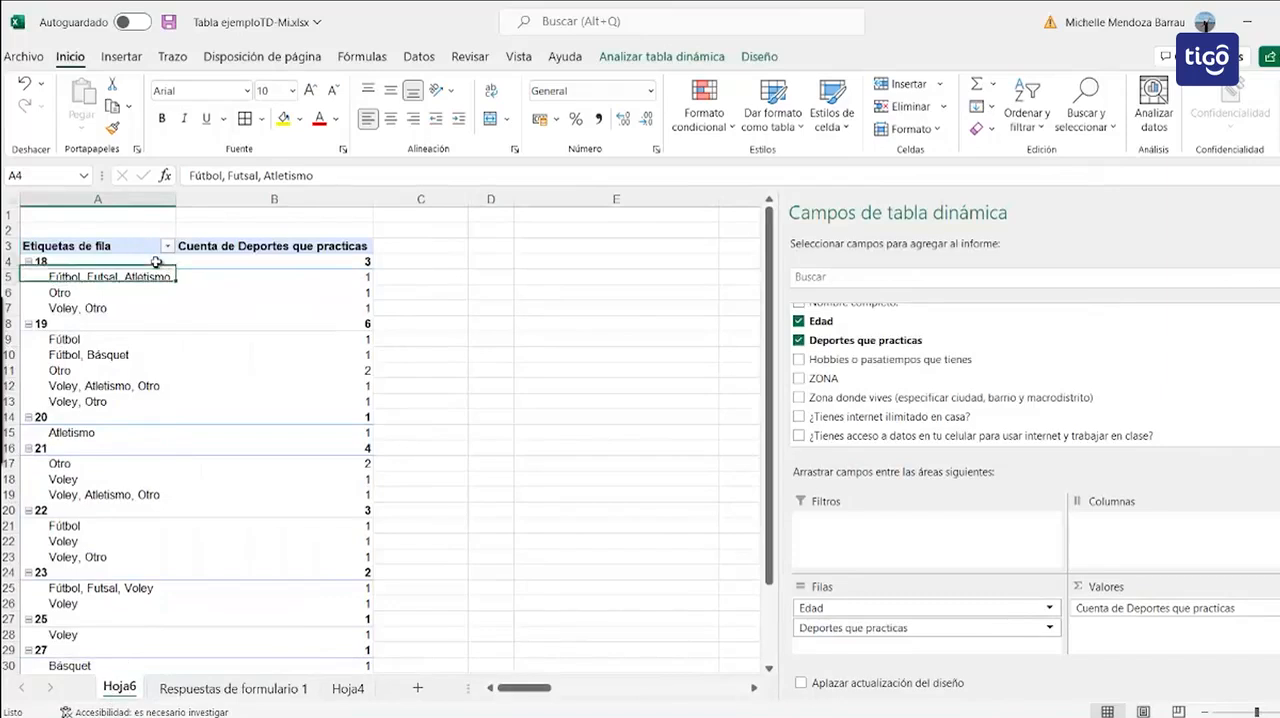
pyautogui.click(153, 261)
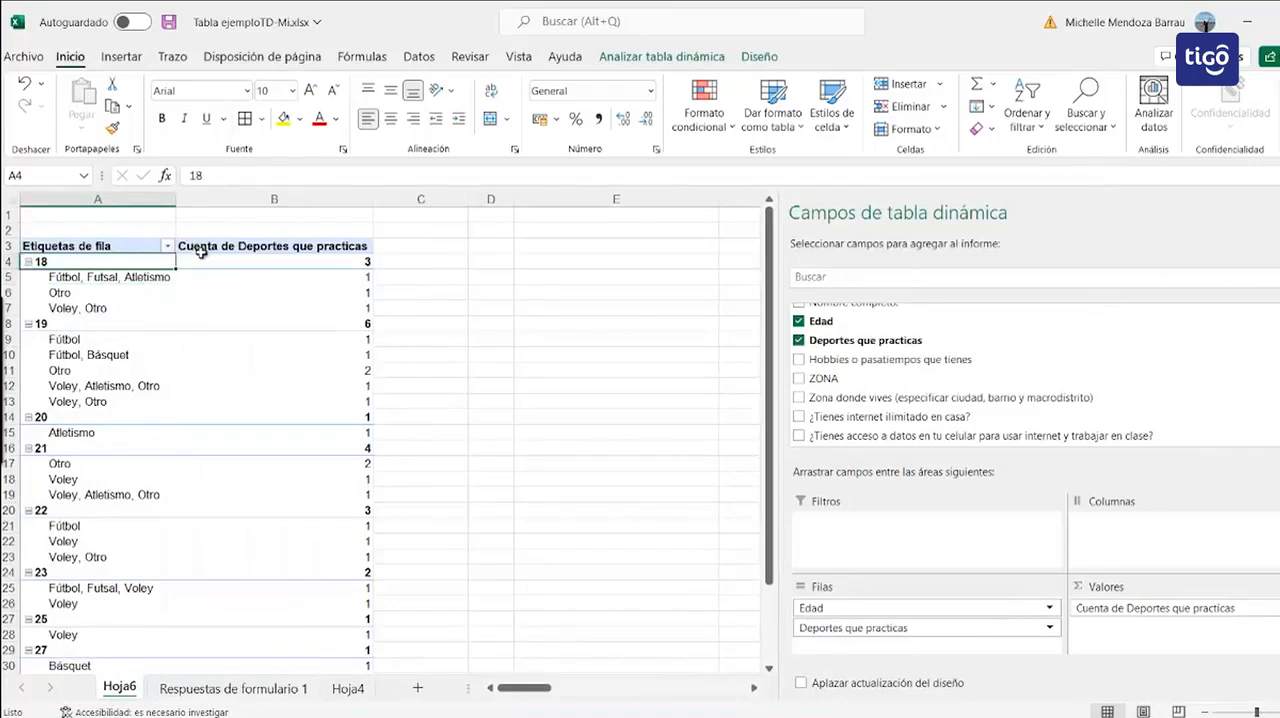
pyautogui.click(210, 250)
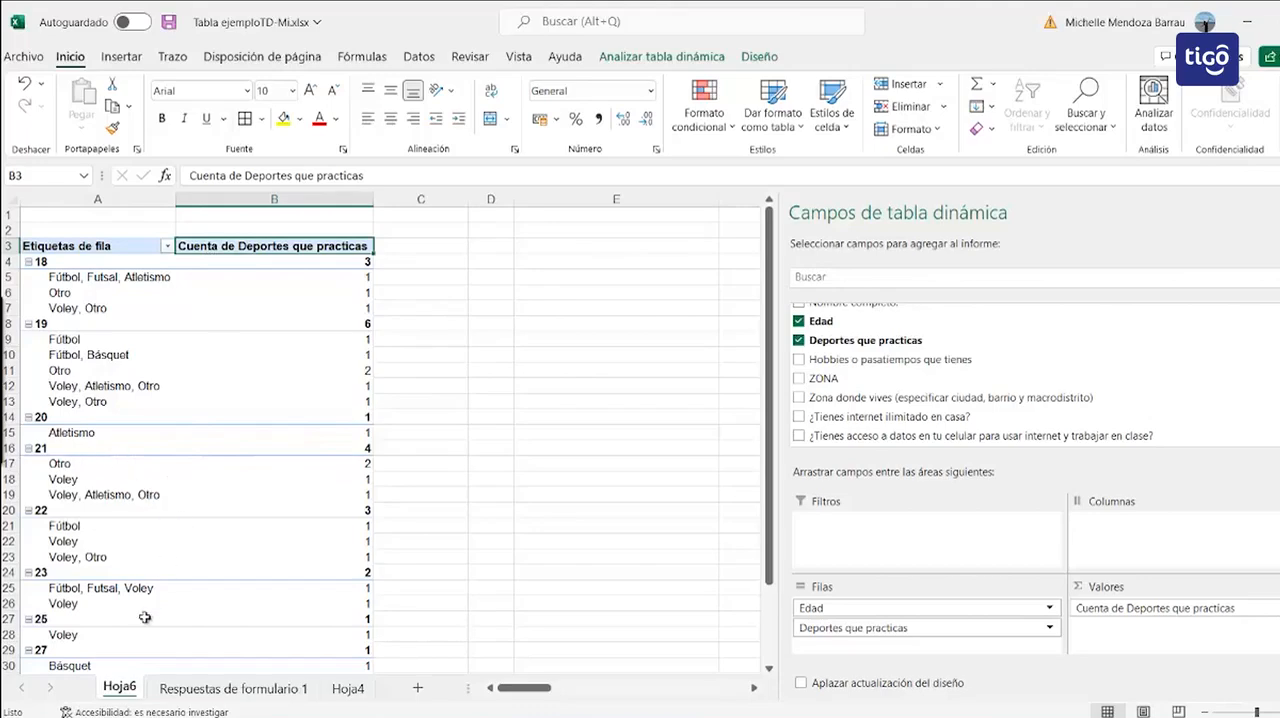
# Step: Check the ZONA entries in the Respuestas de formulario 1 sheet and return to the pivot table on Hoja6
pyautogui.click(185, 689)
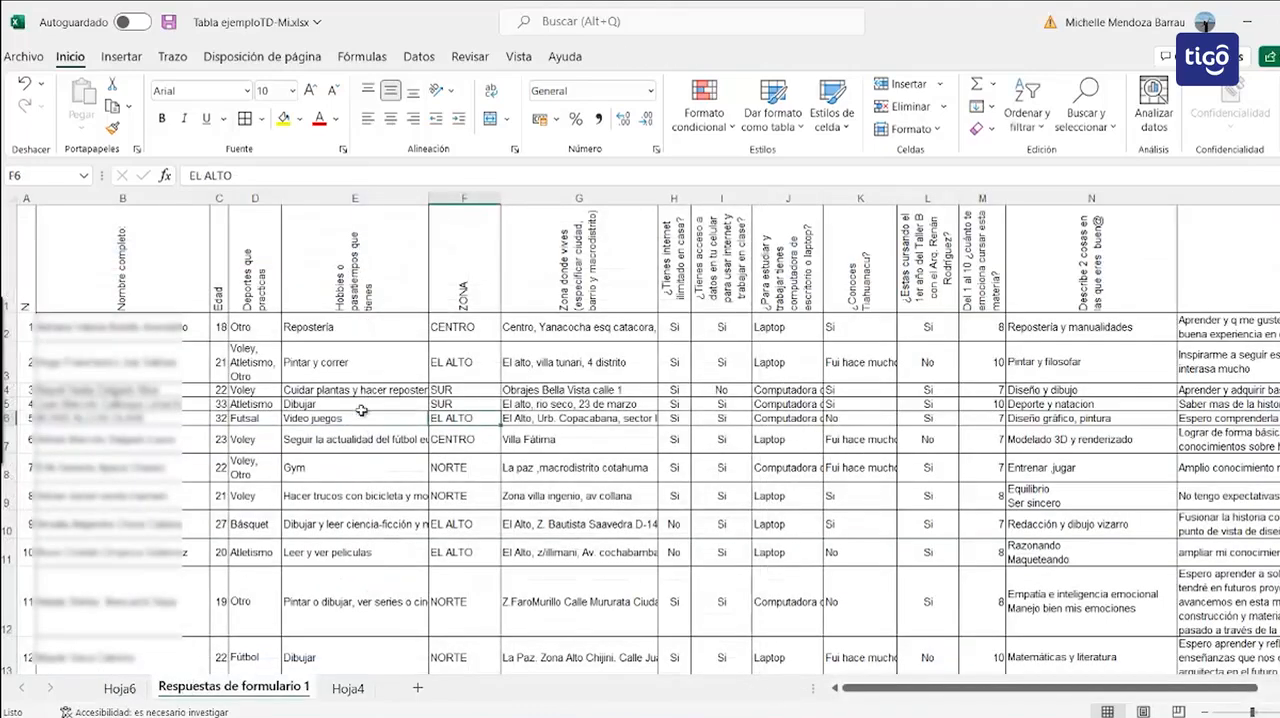
pyautogui.click(499, 374)
pyautogui.press('Down')
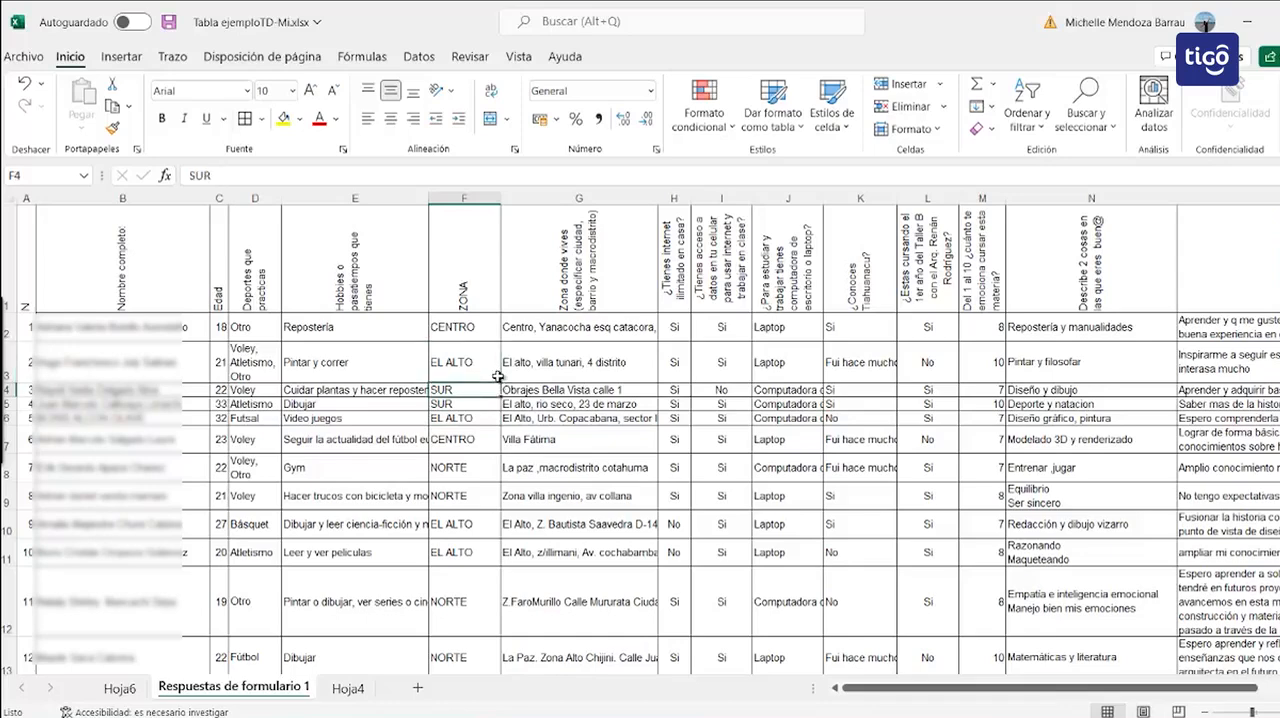
pyautogui.click(119, 689)
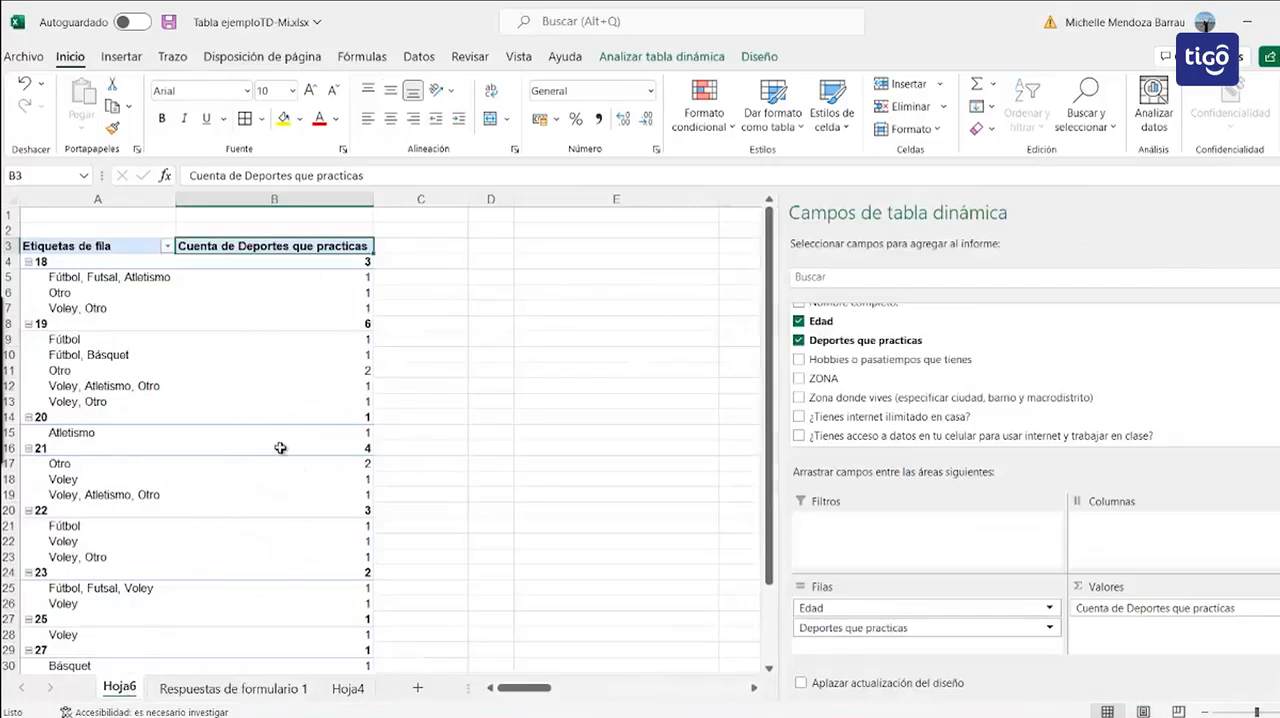
pyautogui.moveTo(286, 546)
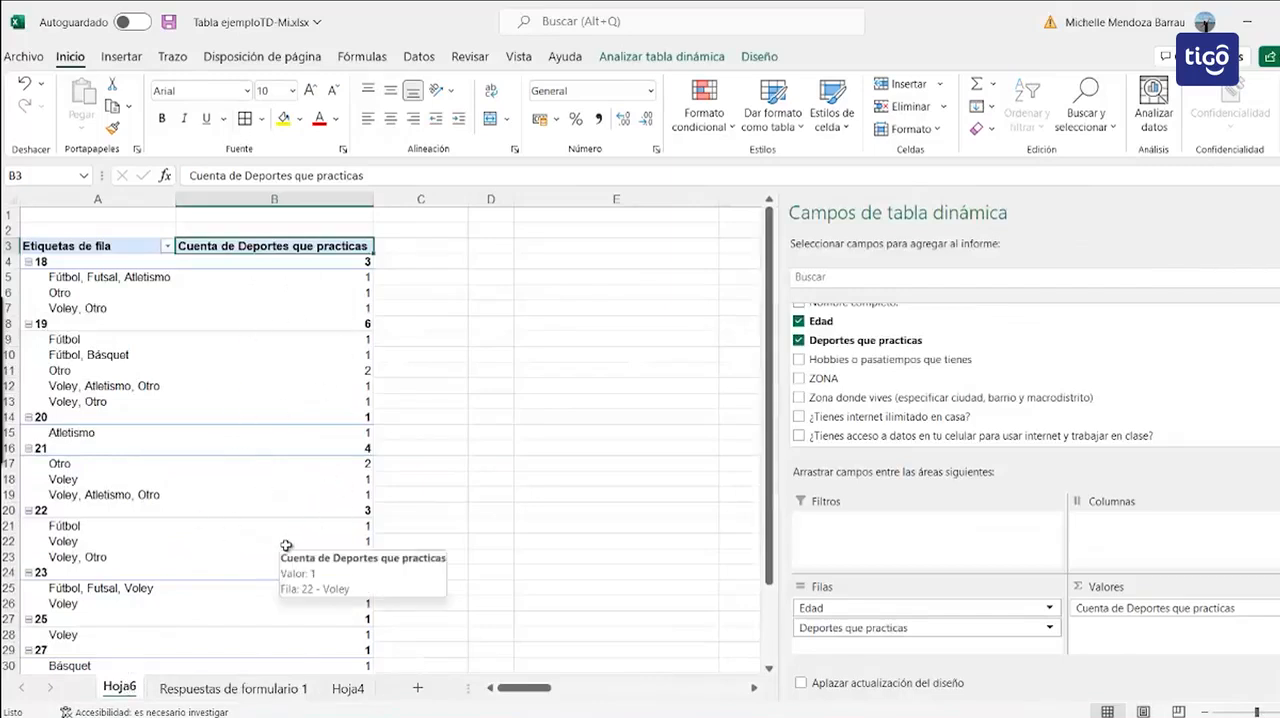